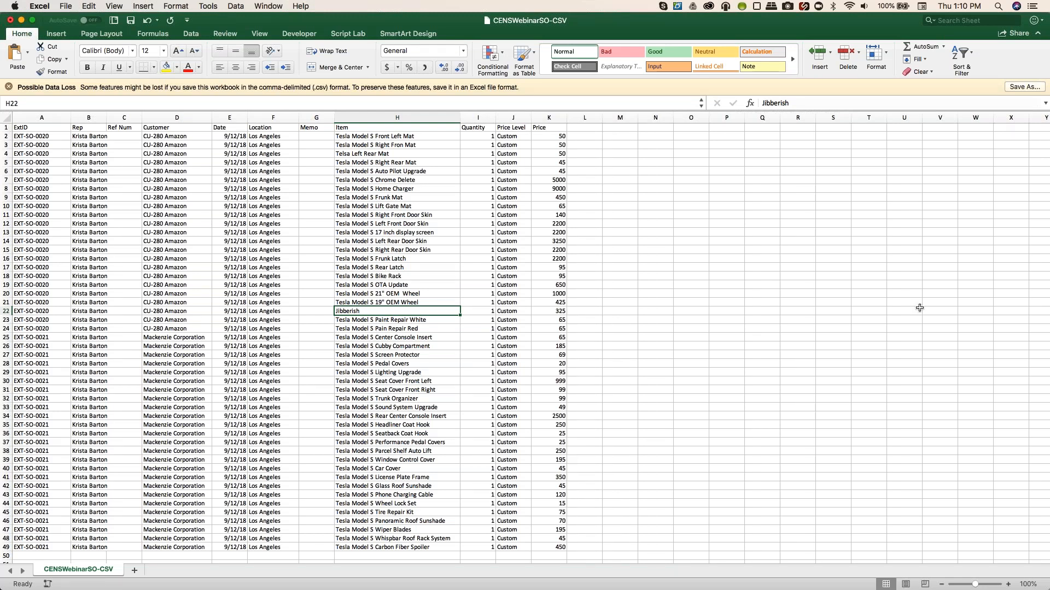
Widen the Rep column slightly in the CENSWebinarSO-CSV sheet
{"action": "left_click", "coordinate": [177, 215]}
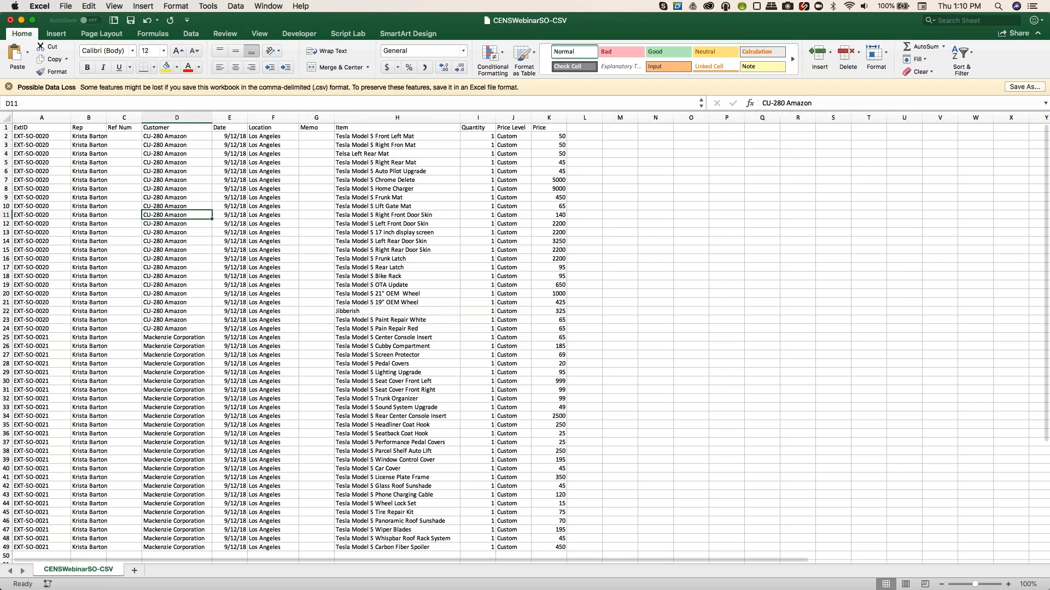
{"action": "left_click", "coordinate": [48, 128]}
{"action": "left_click", "coordinate": [177, 172]}
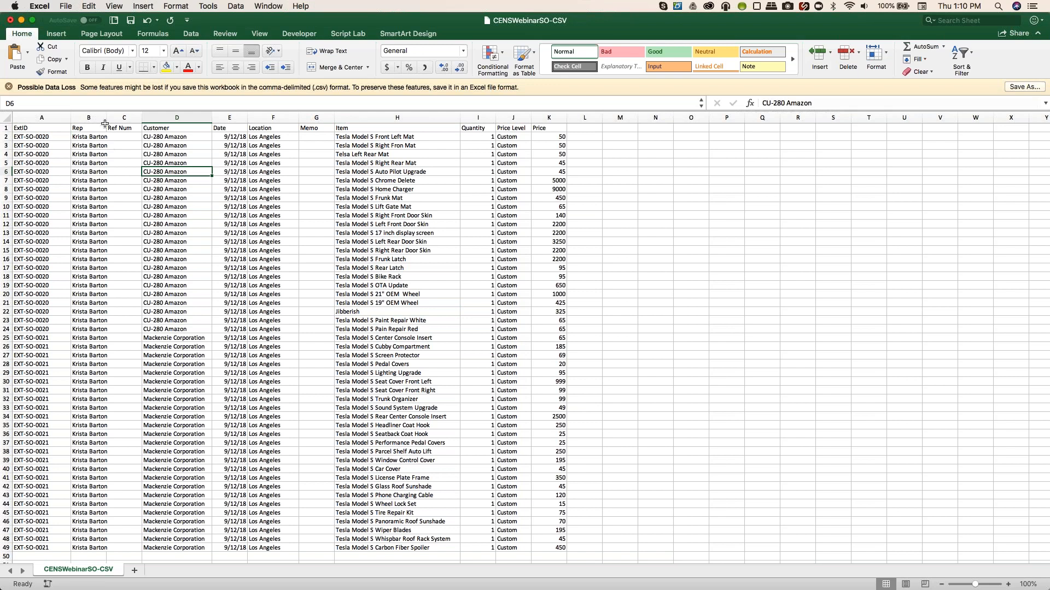
{"action": "left_click_drag", "start_coordinate": [107, 118], "coordinate": [116, 118]}
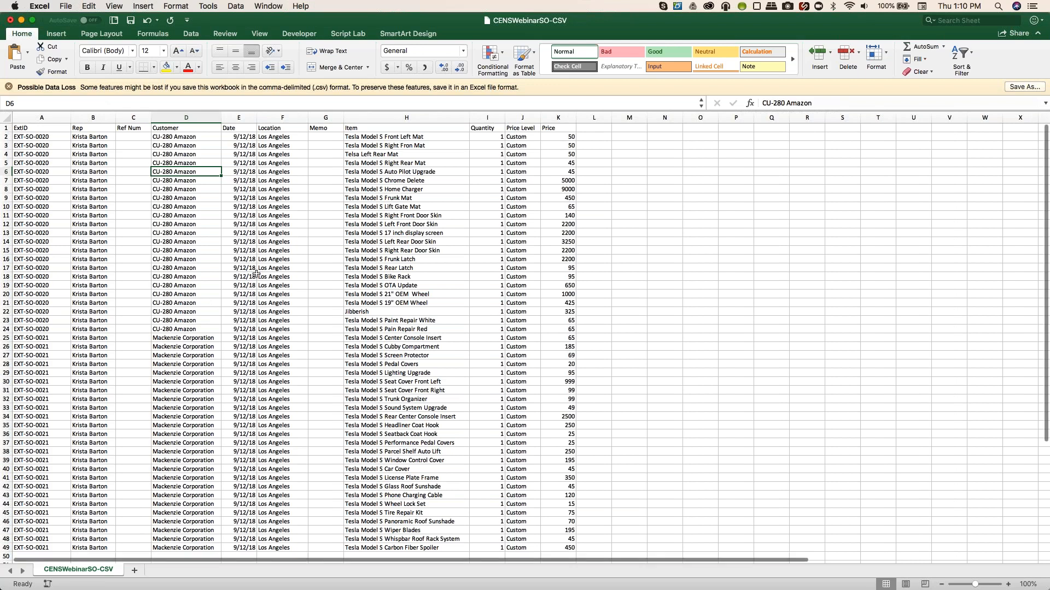
Examine the Jibberish entry in the Item column and the item names in the rows around it
{"action": "left_click", "coordinate": [368, 312]}
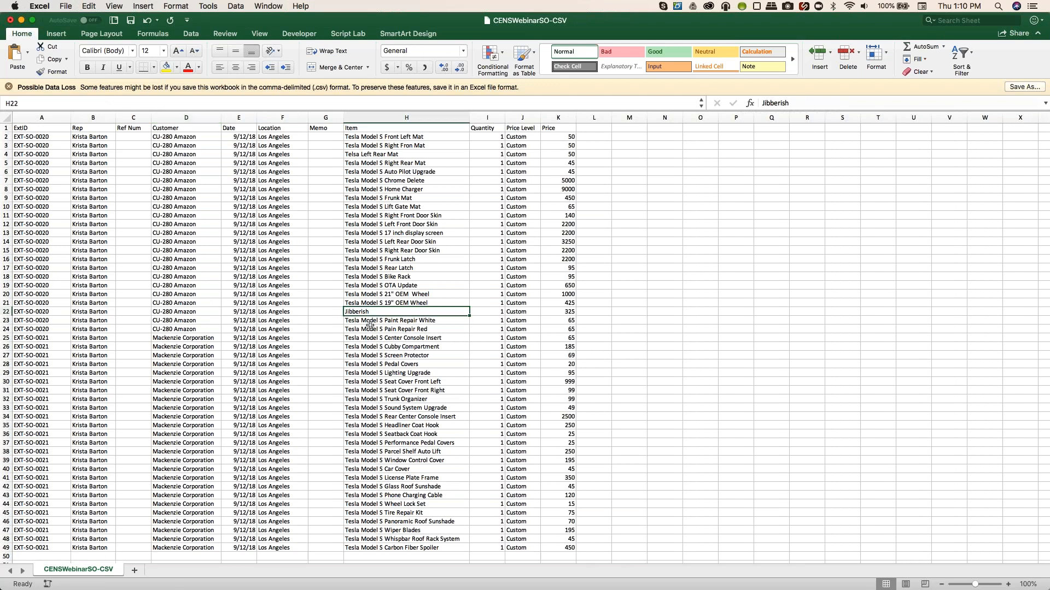
{"action": "left_click", "coordinate": [370, 322]}
{"action": "left_click", "coordinate": [367, 312]}
{"action": "key", "text": "Up"}
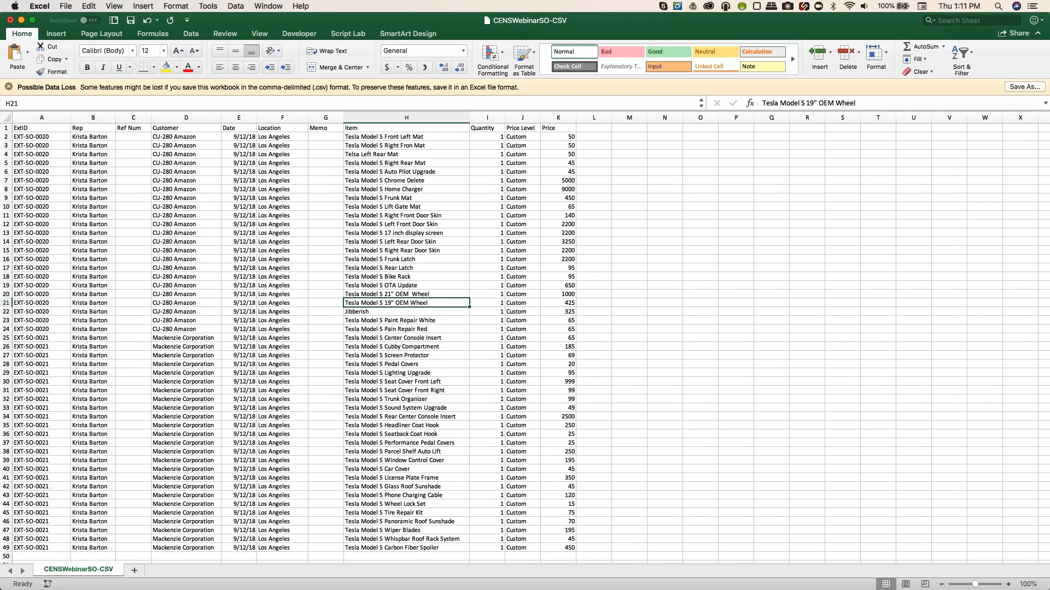
{"action": "left_click", "coordinate": [376, 311]}
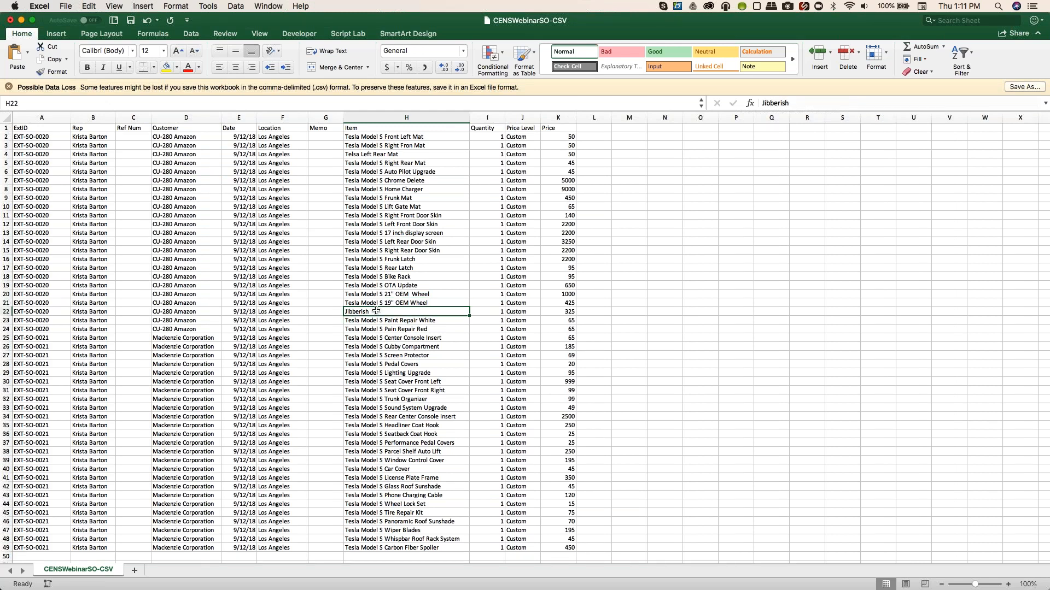
{"action": "left_click", "coordinate": [372, 329]}
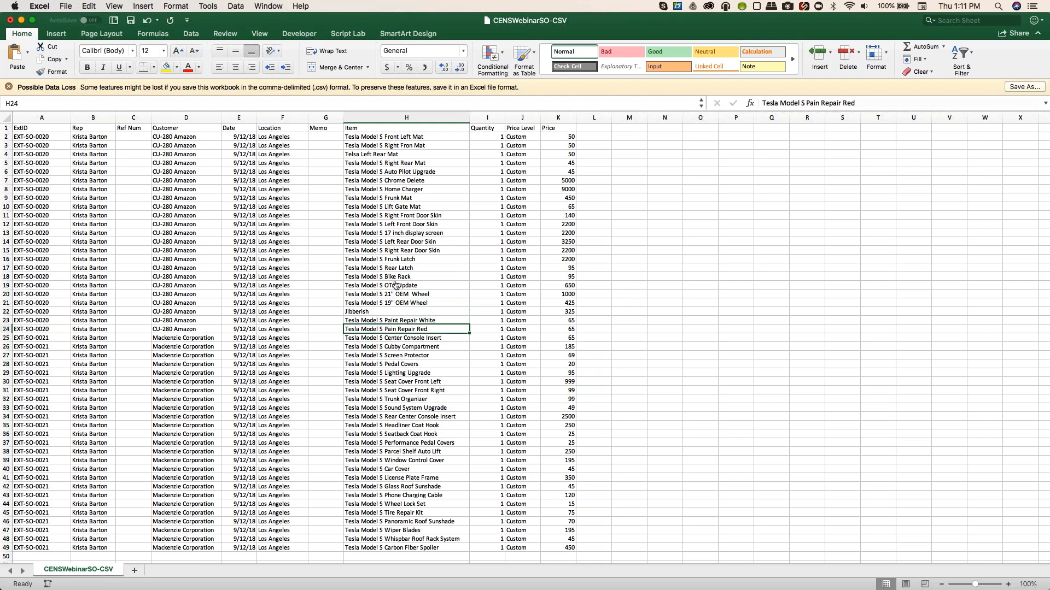
Switch to NetSuite in Chrome and open the Import Assistant for CSV records
{"action": "key", "text": "super+Tab"}
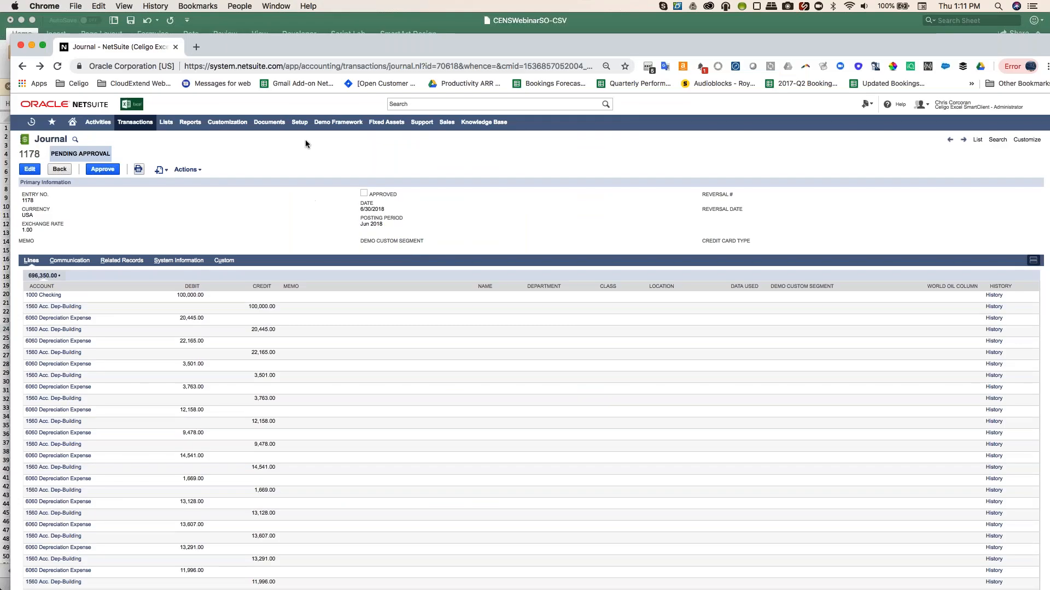
{"action": "mouse_move", "coordinate": [301, 127]}
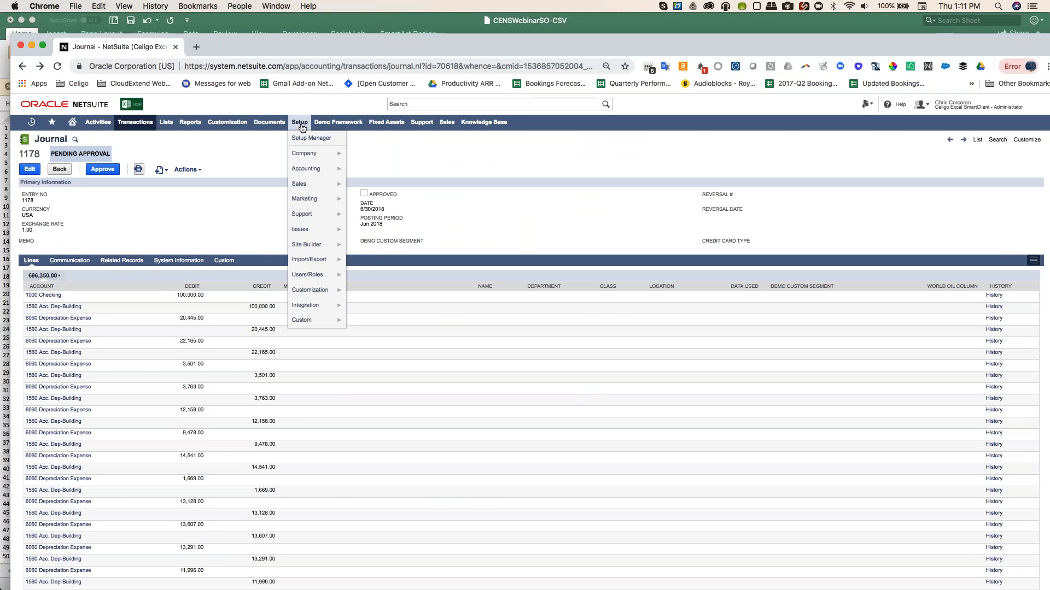
{"action": "mouse_move", "coordinate": [331, 259]}
{"action": "left_click", "coordinate": [359, 275]}
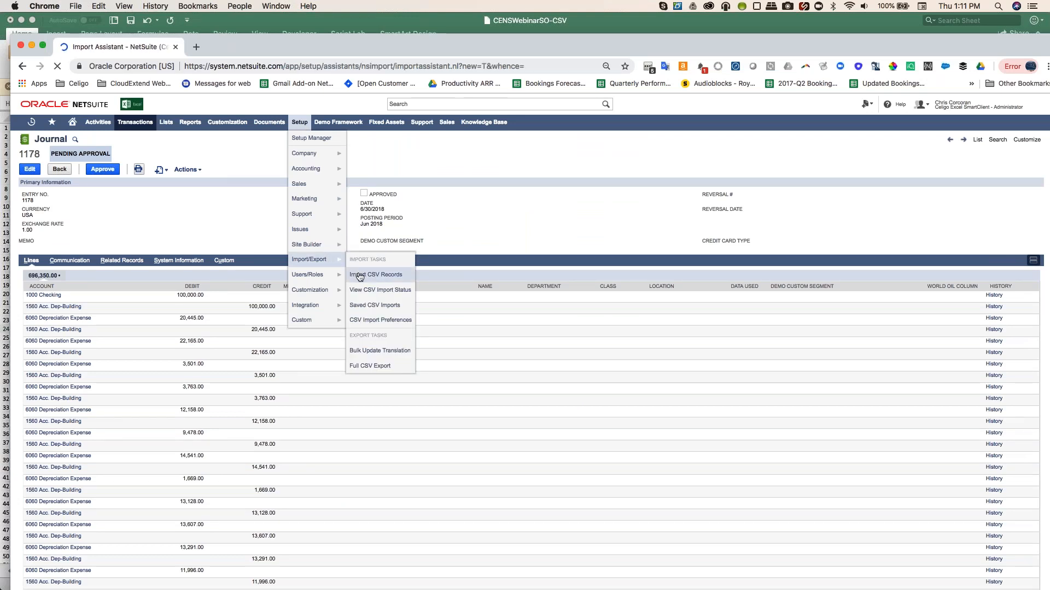
Set the import type to Transactions and the record type to Sales Order
{"action": "left_click", "coordinate": [220, 174]}
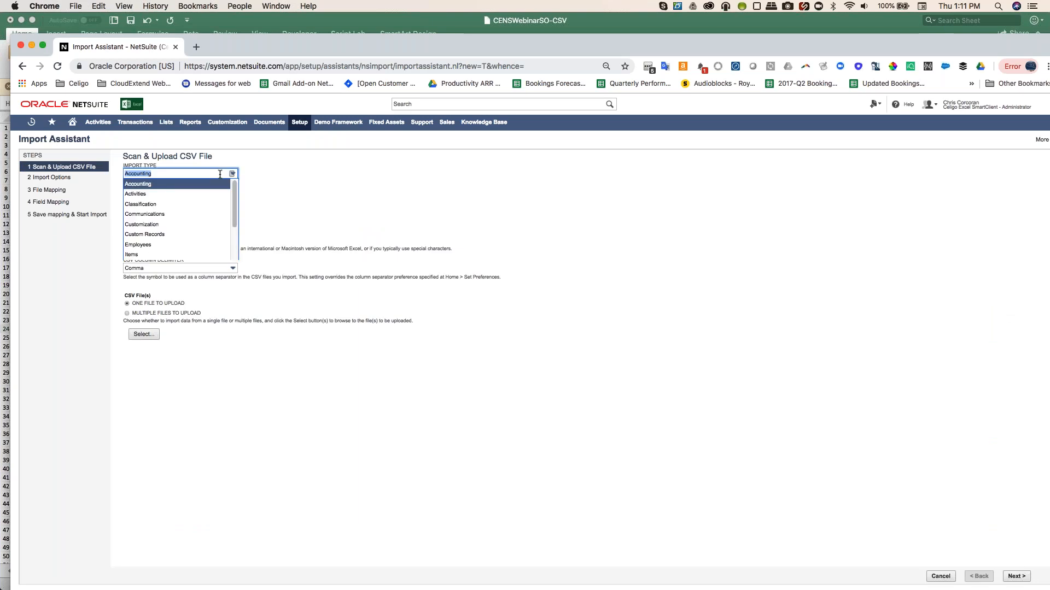
{"action": "key", "text": "t"}
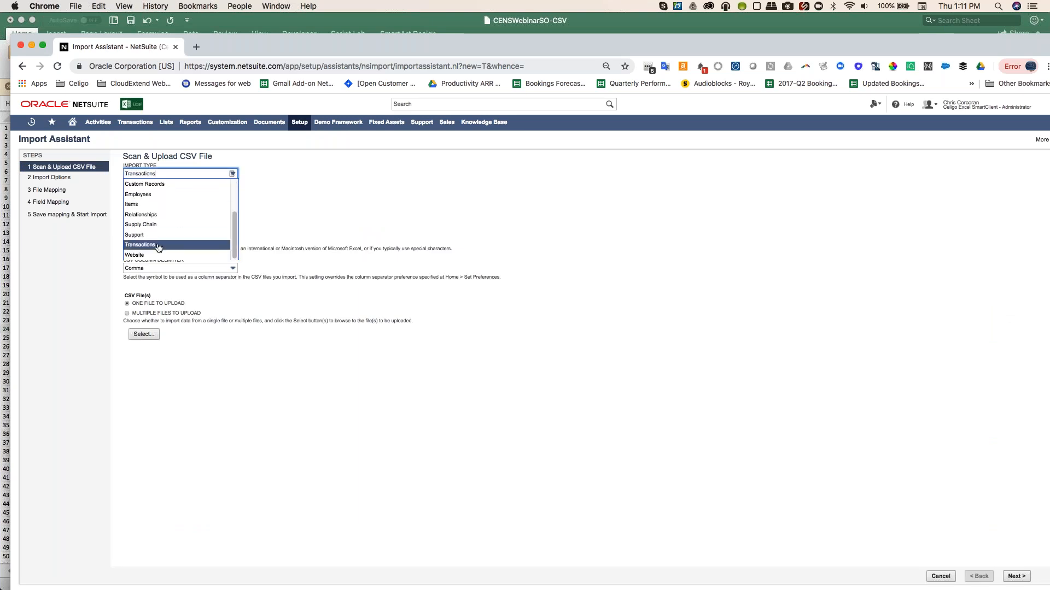
{"action": "left_click", "coordinate": [212, 244]}
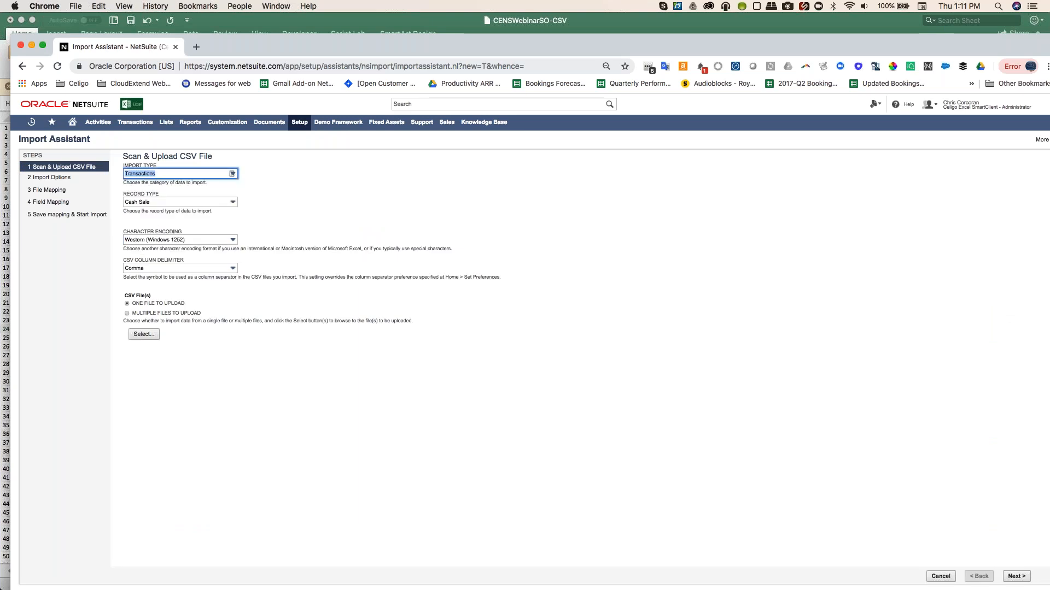
{"action": "left_click", "coordinate": [194, 204]}
{"action": "scroll", "coordinate": [182, 254], "scroll_direction": "down", "scroll_amount": 10}
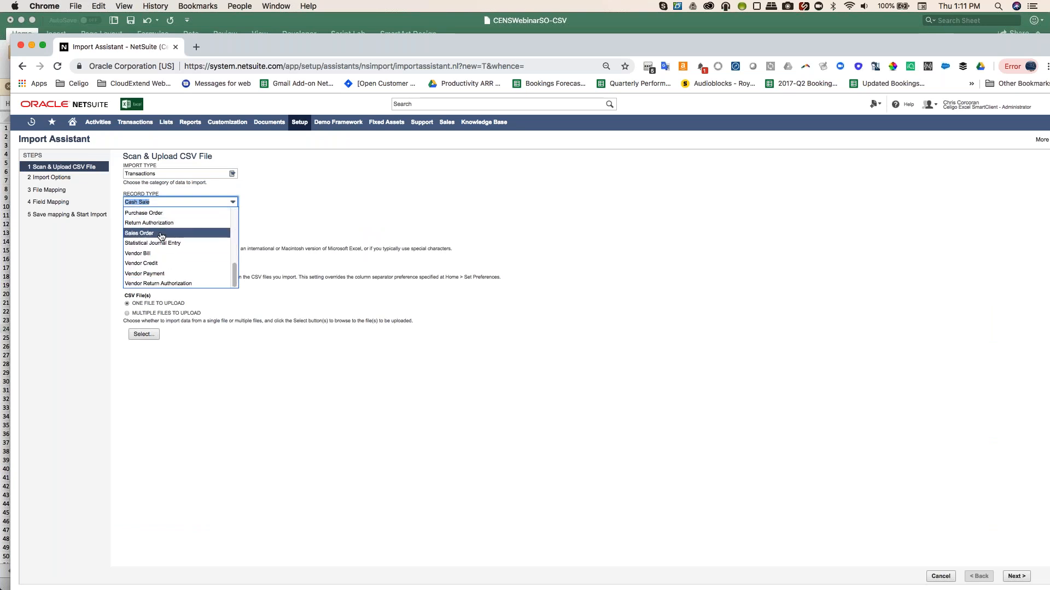
{"action": "left_click", "coordinate": [161, 233]}
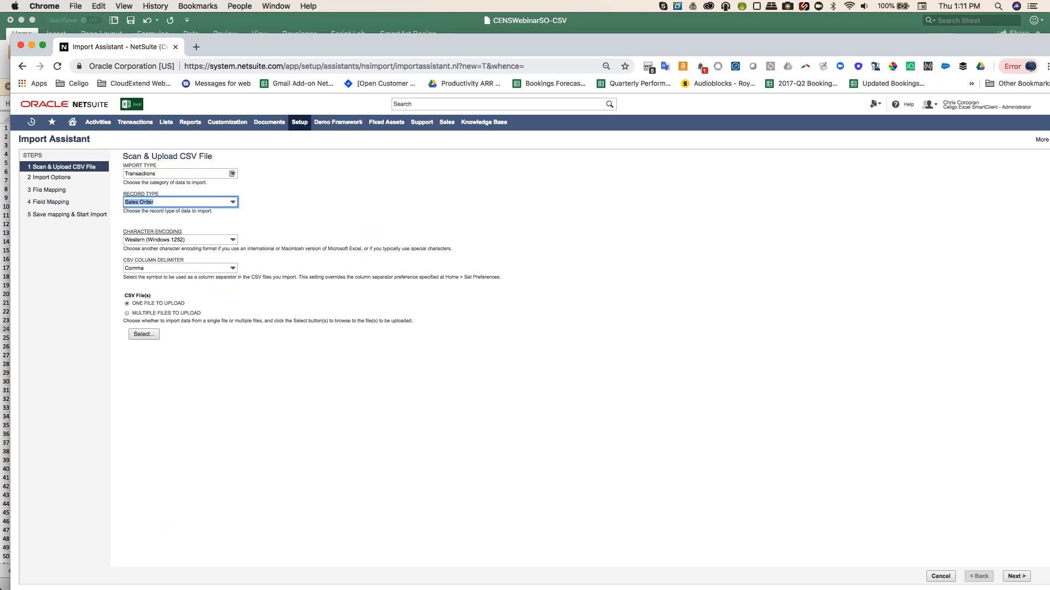
Choose CENSWebinarSO-CSV.csv from the Desktop as the import file and continue to field mapping with data handling left on Add
{"action": "left_click", "coordinate": [144, 335]}
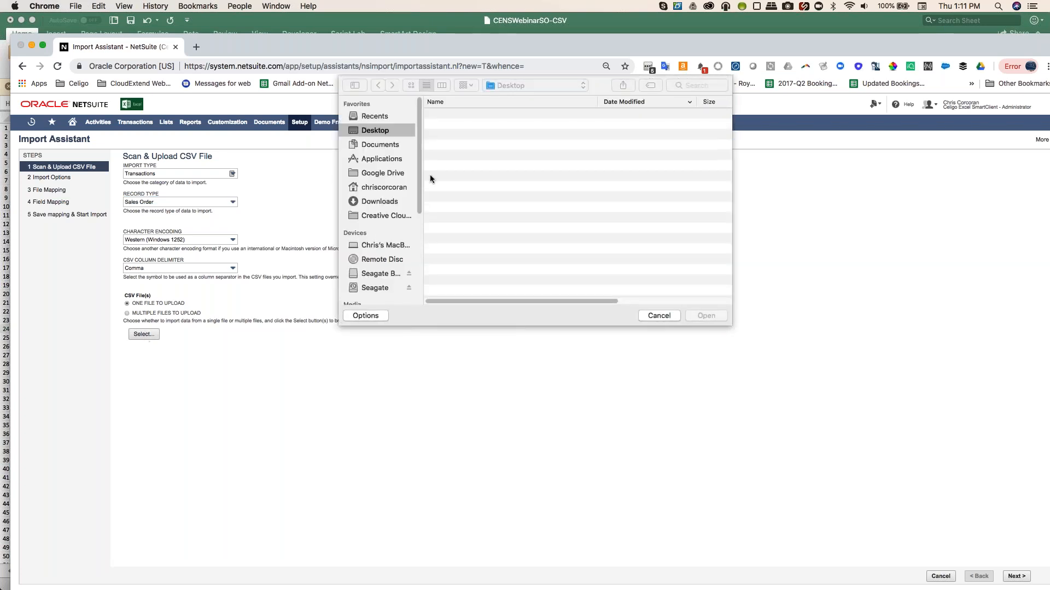
{"action": "left_click", "coordinate": [483, 116]}
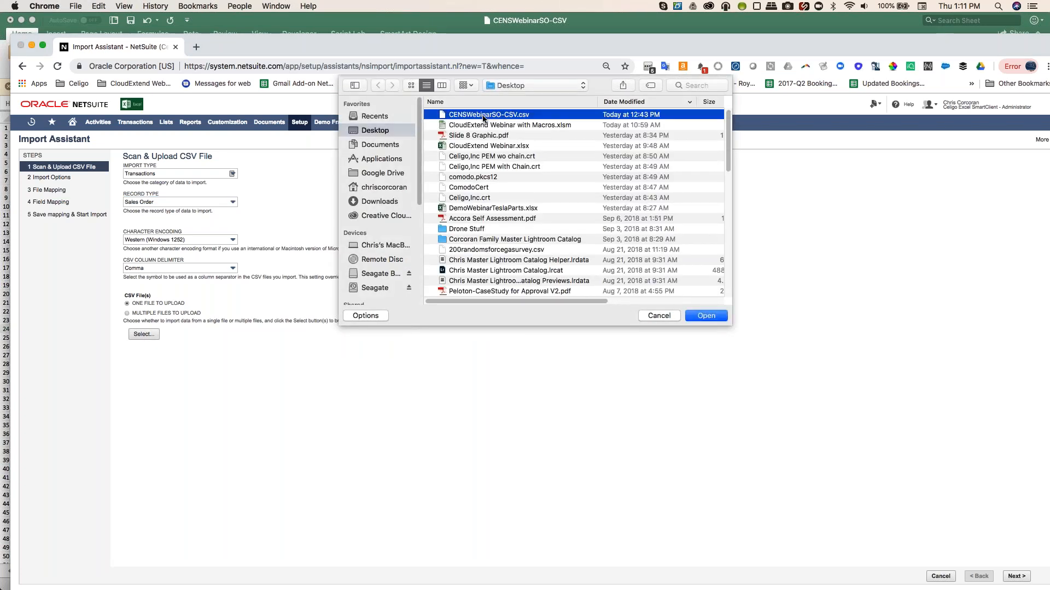
{"action": "double_click", "coordinate": [483, 116]}
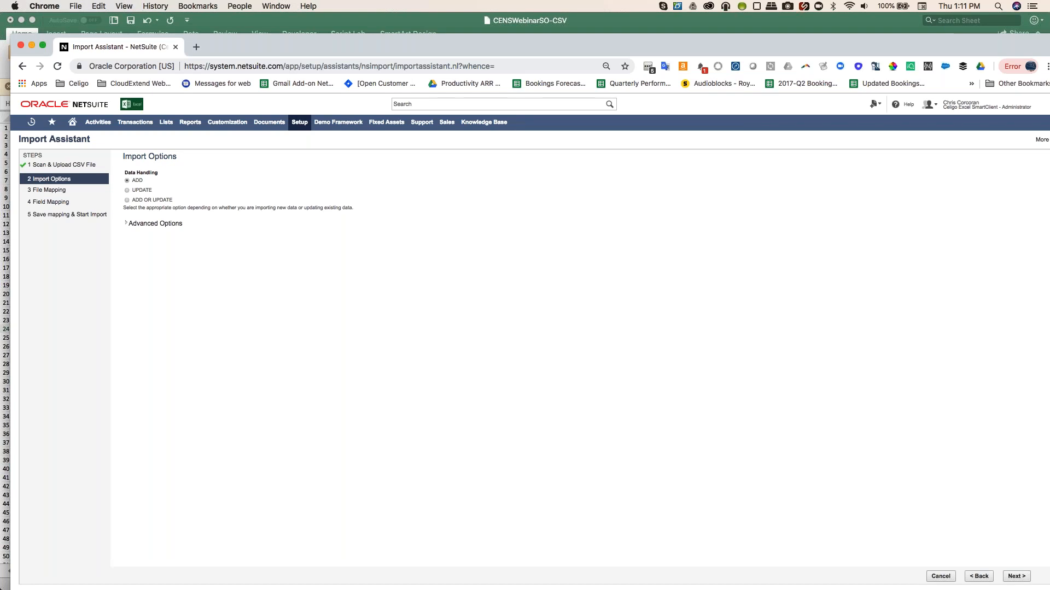
{"action": "left_click", "coordinate": [1015, 577]}
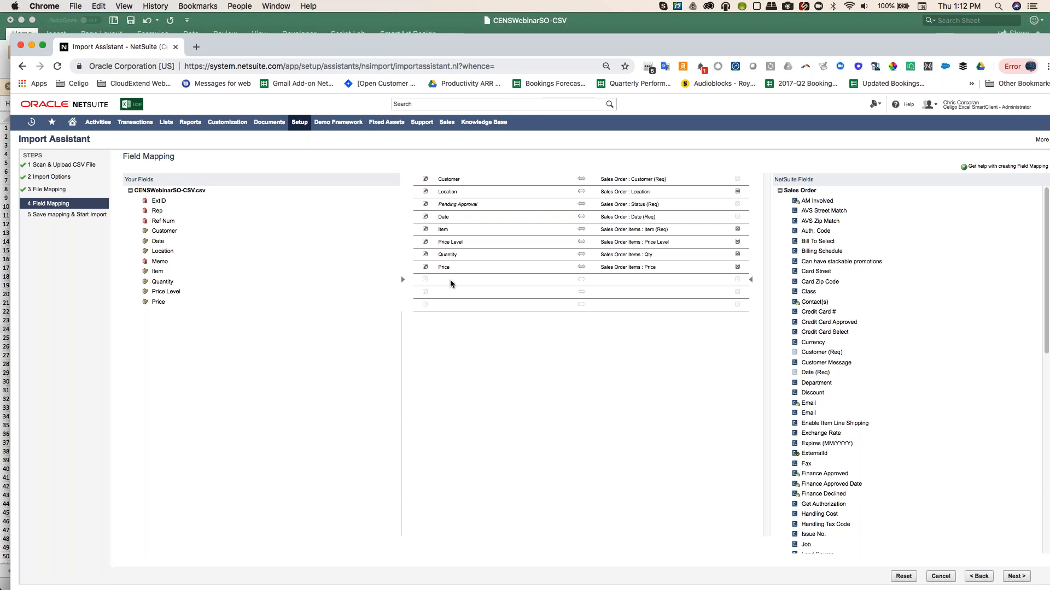
Map the ExtID column to the Sales Order ExternalId field and continue to the save and start stage
{"action": "left_click", "coordinate": [159, 201]}
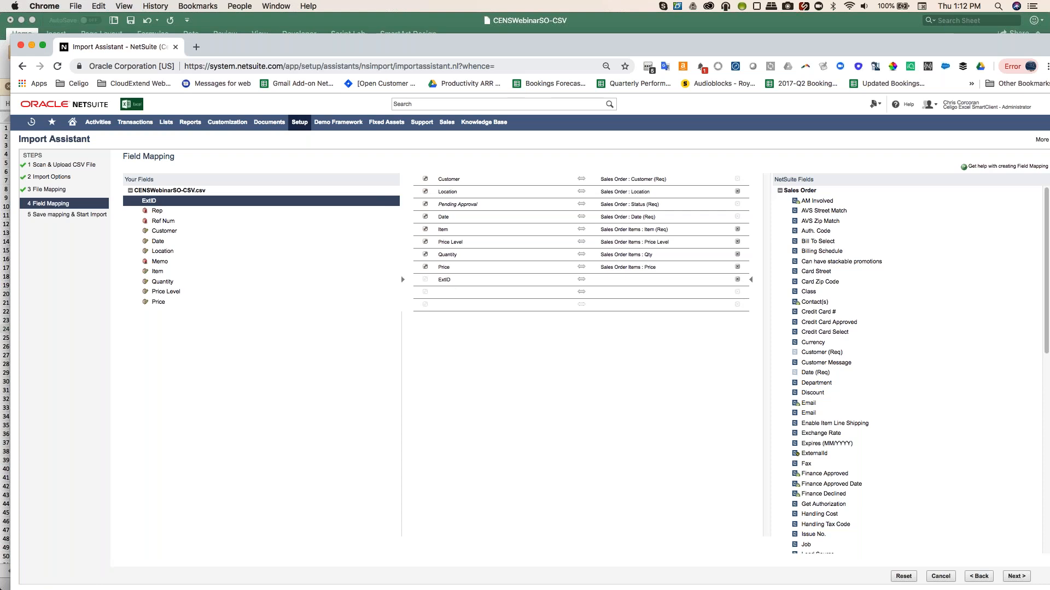
{"action": "left_click", "coordinate": [814, 453]}
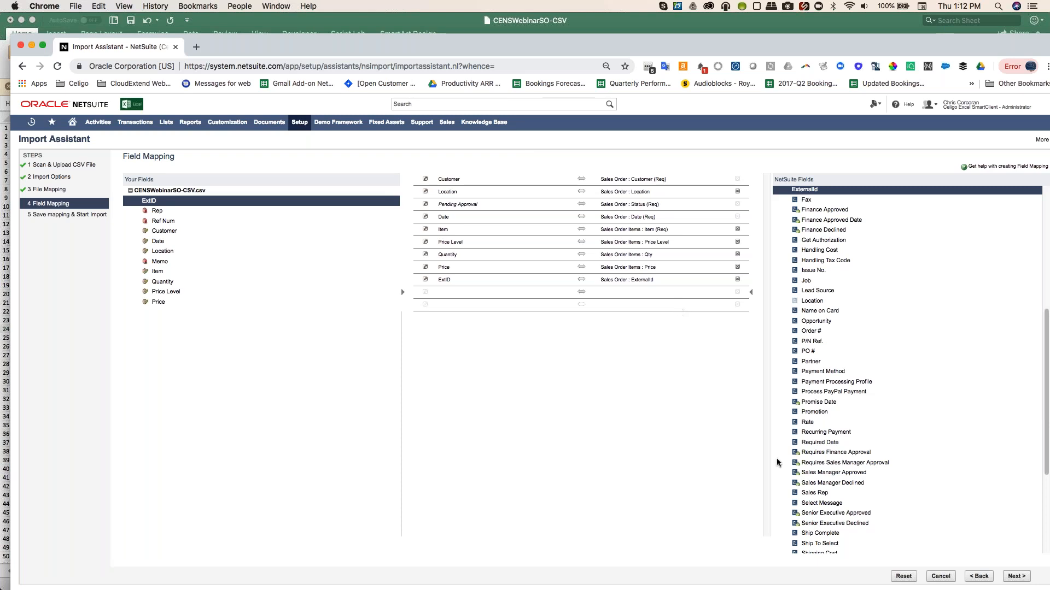
{"action": "left_click", "coordinate": [1016, 577]}
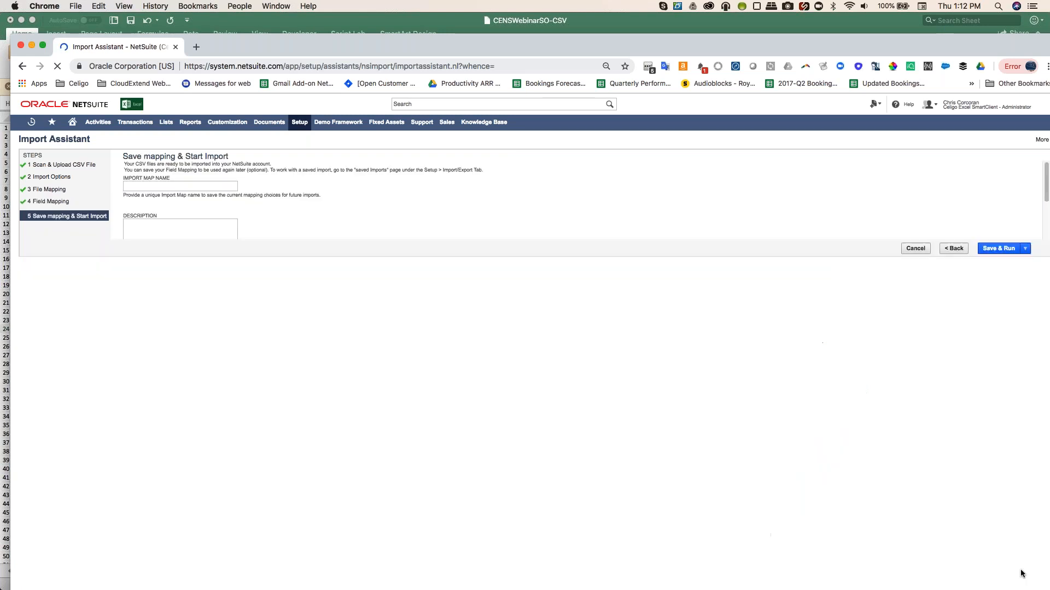
Name the import map "temps", then save it and run the import
{"action": "mouse_move", "coordinate": [1026, 579]}
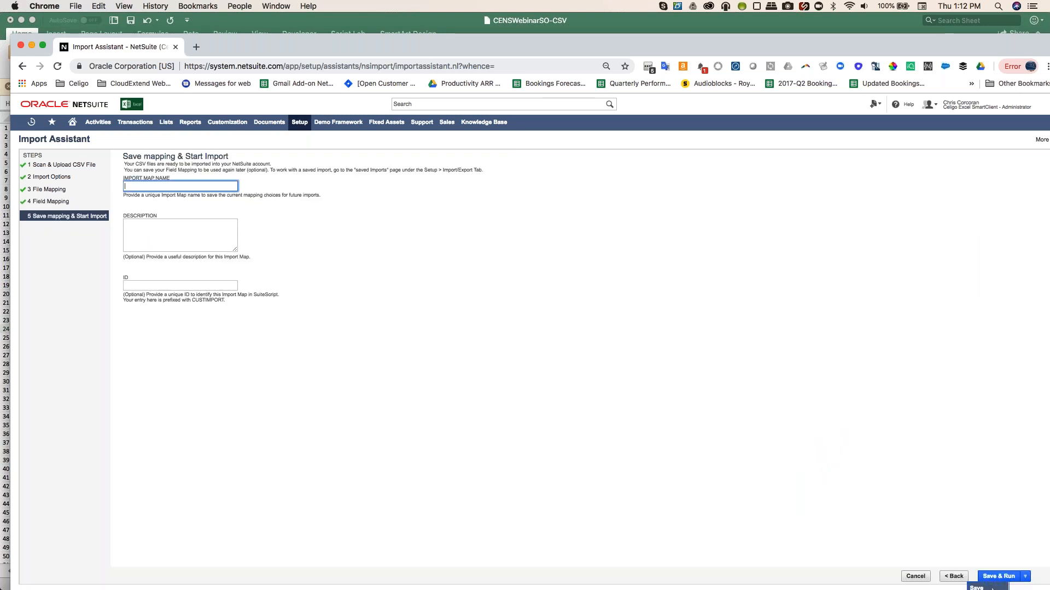
{"action": "mouse_move", "coordinate": [964, 554]}
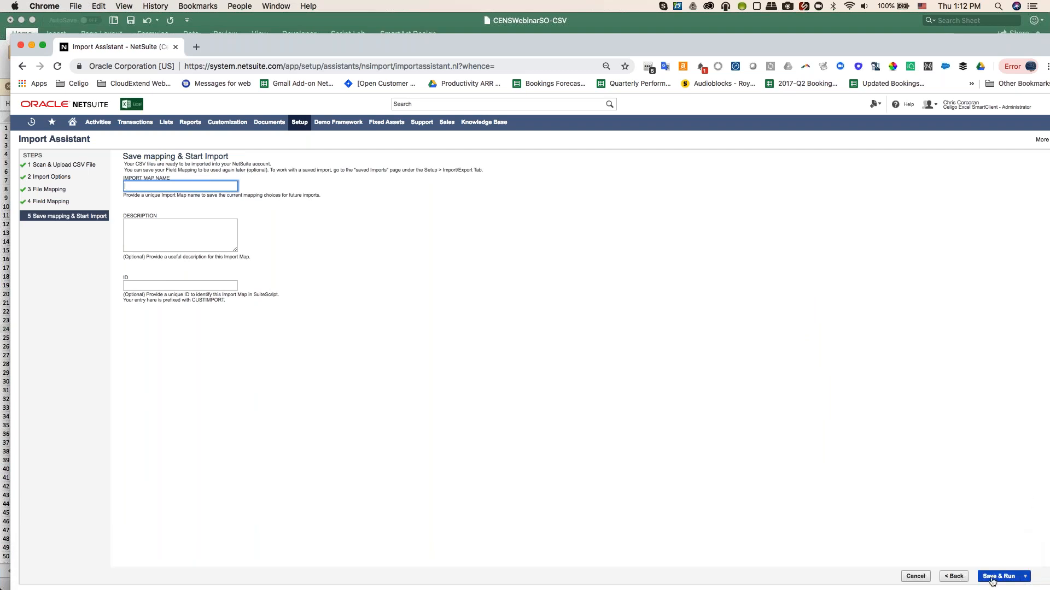
{"action": "left_click", "coordinate": [1004, 576]}
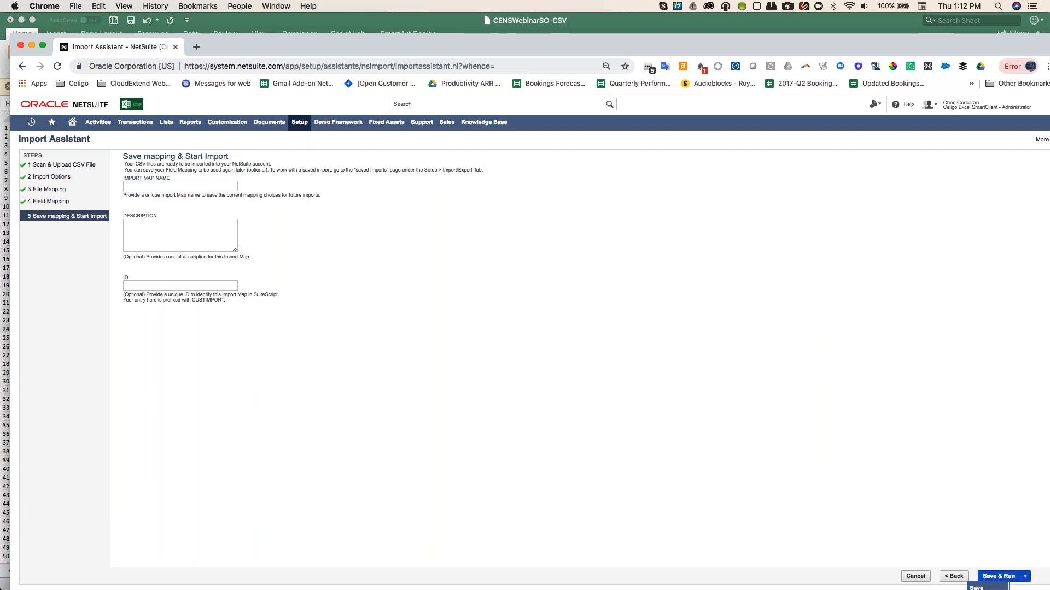
{"action": "left_click", "coordinate": [593, 353]}
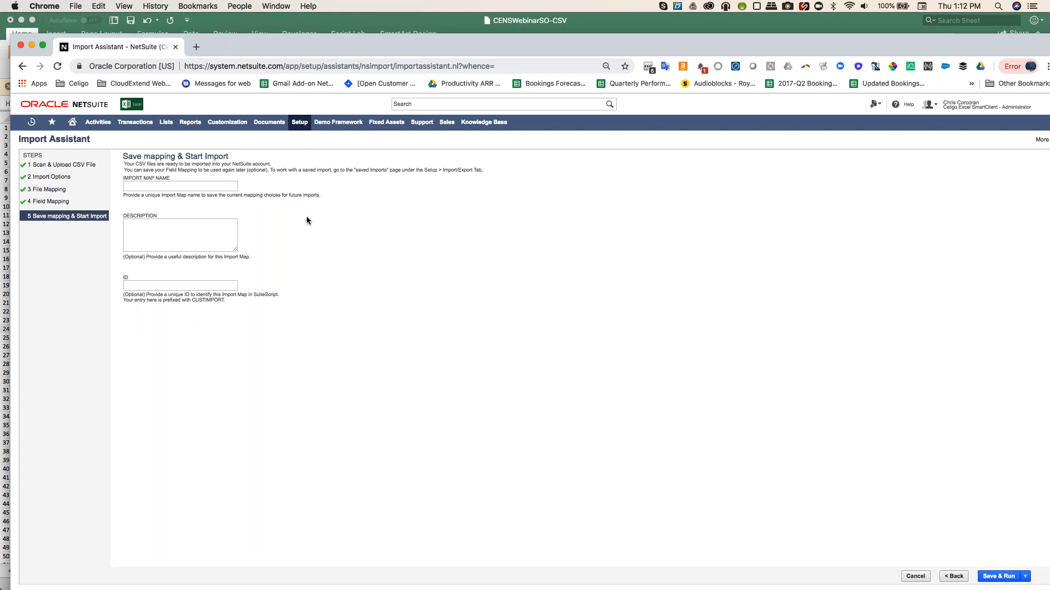
{"action": "type", "text": "temps"}
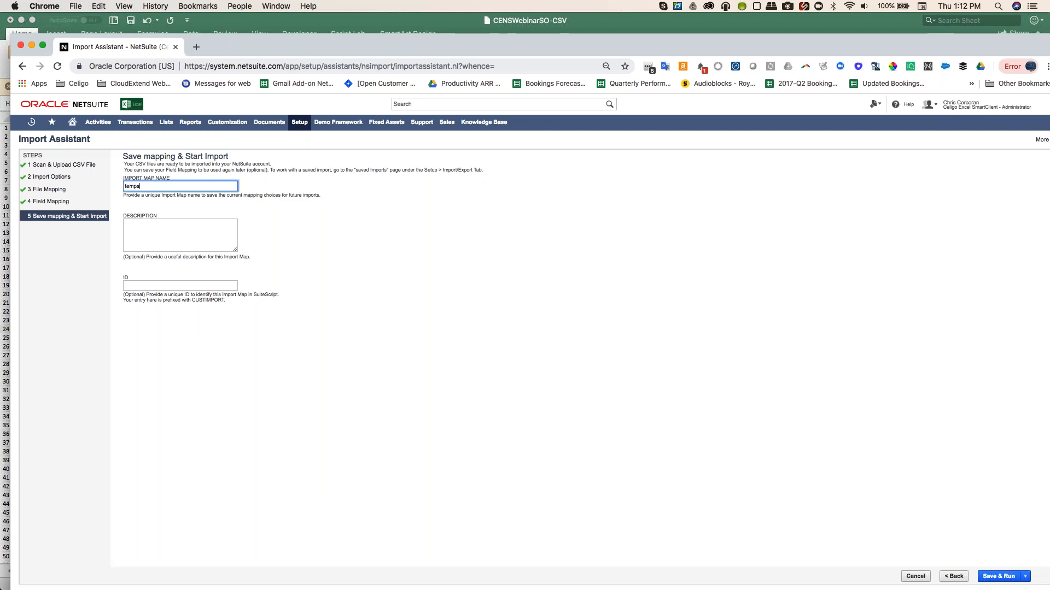
{"action": "left_click", "coordinate": [995, 577]}
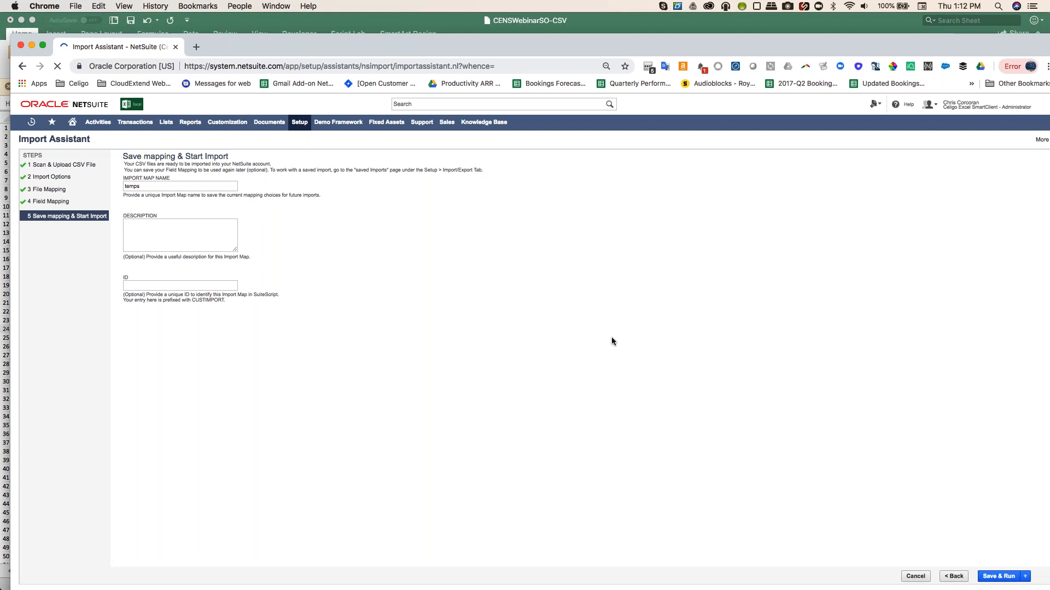
Open the import job status page and refresh it until the 1:12 pm job finishes processing
{"action": "left_click", "coordinate": [98, 162]}
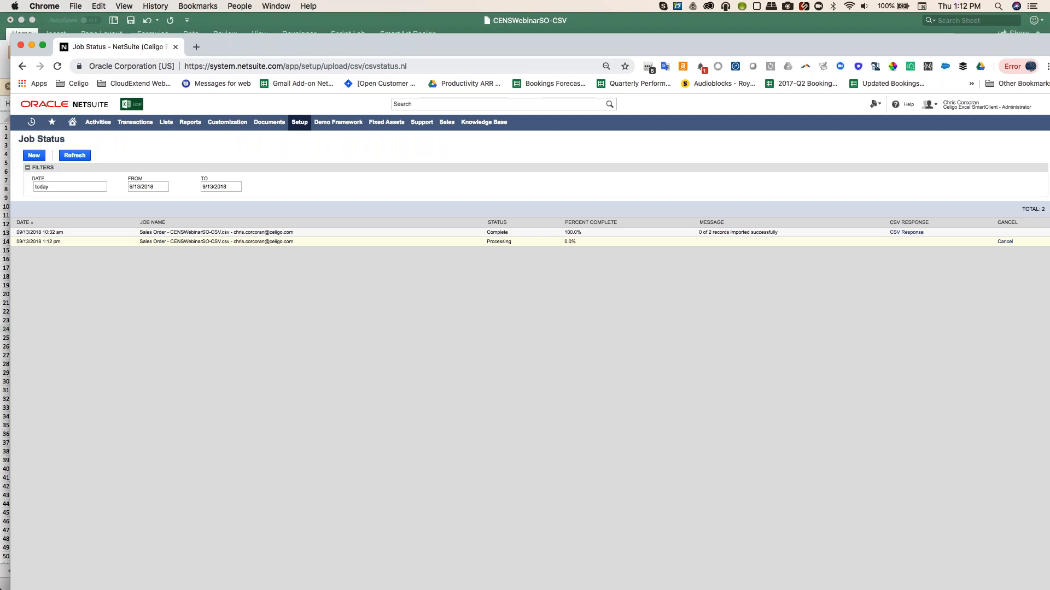
{"action": "left_click", "coordinate": [81, 158]}
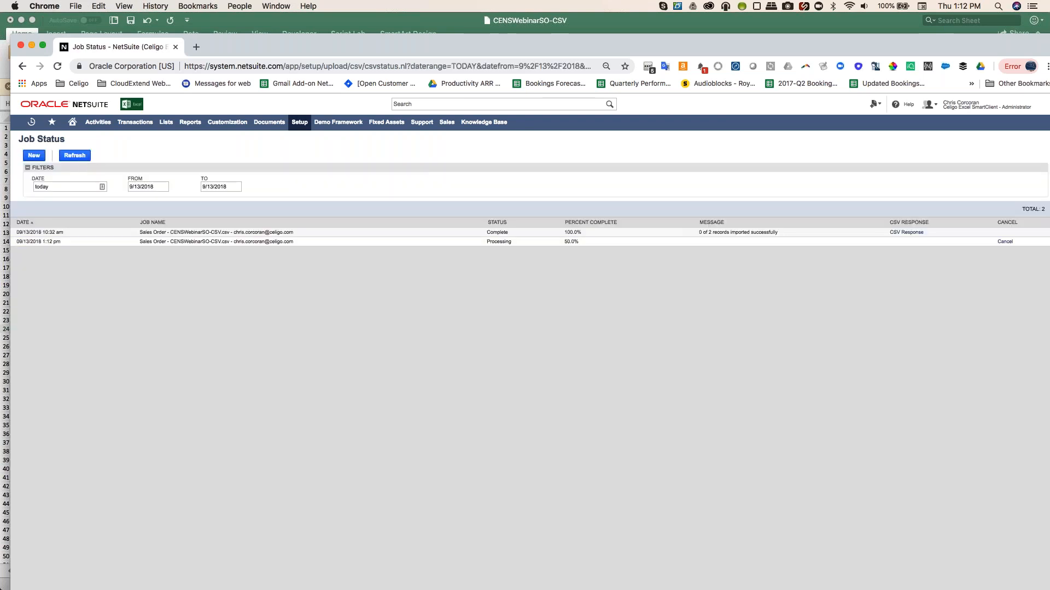
{"action": "left_click", "coordinate": [77, 159]}
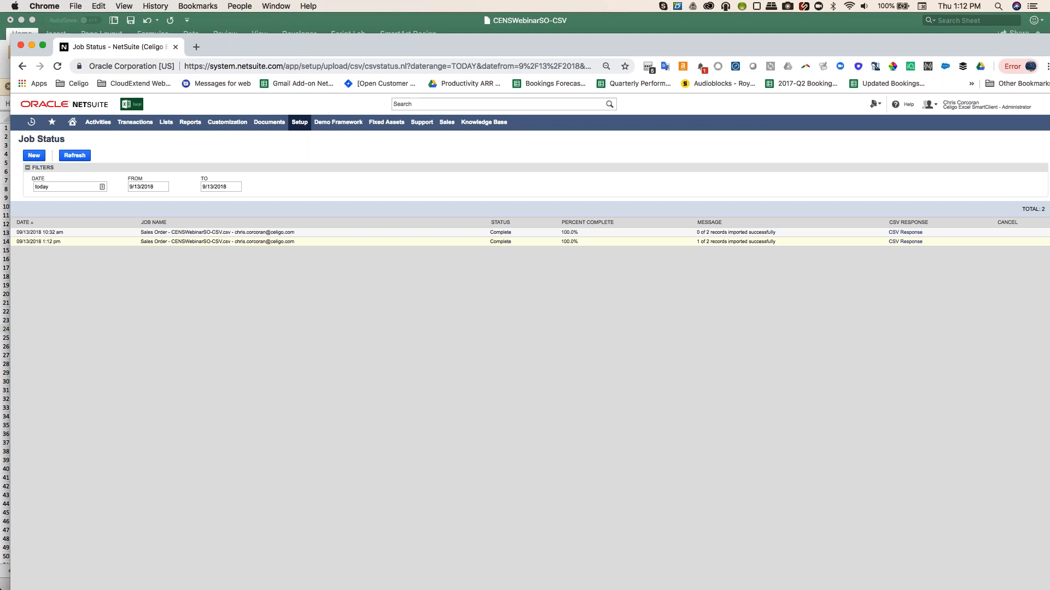
Download the CSV response of the 1:12 pm import job, open it in Excel and reposition its window
{"action": "left_click", "coordinate": [906, 246]}
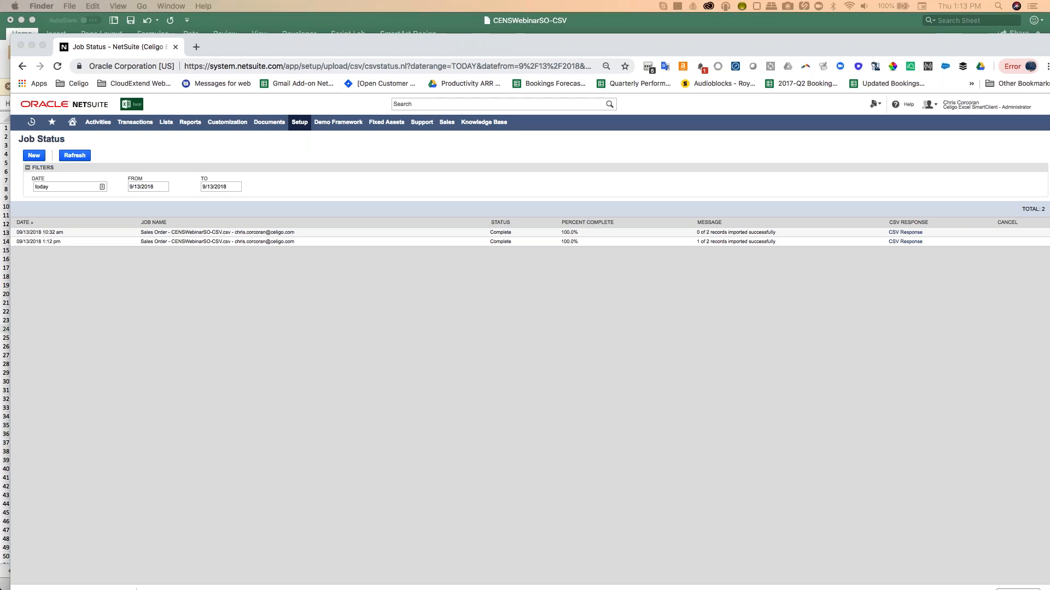
{"action": "key", "text": "super+Tab"}
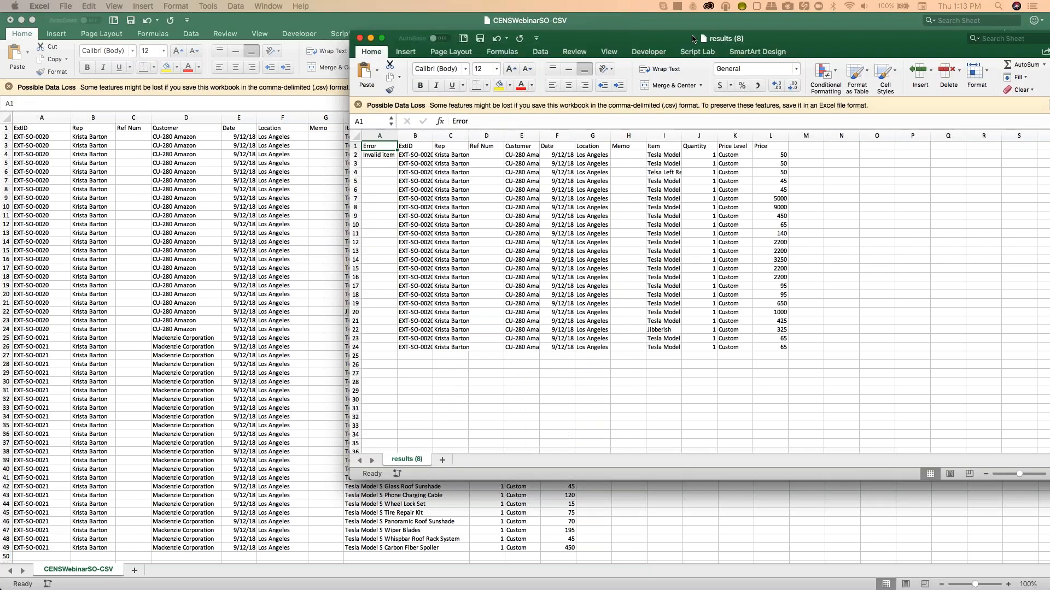
{"action": "left_click_drag", "start_coordinate": [693, 38], "coordinate": [550, 32]}
Select the error entry in A2 and autofit the Error column so its full text can be read
{"action": "left_click", "coordinate": [308, 183]}
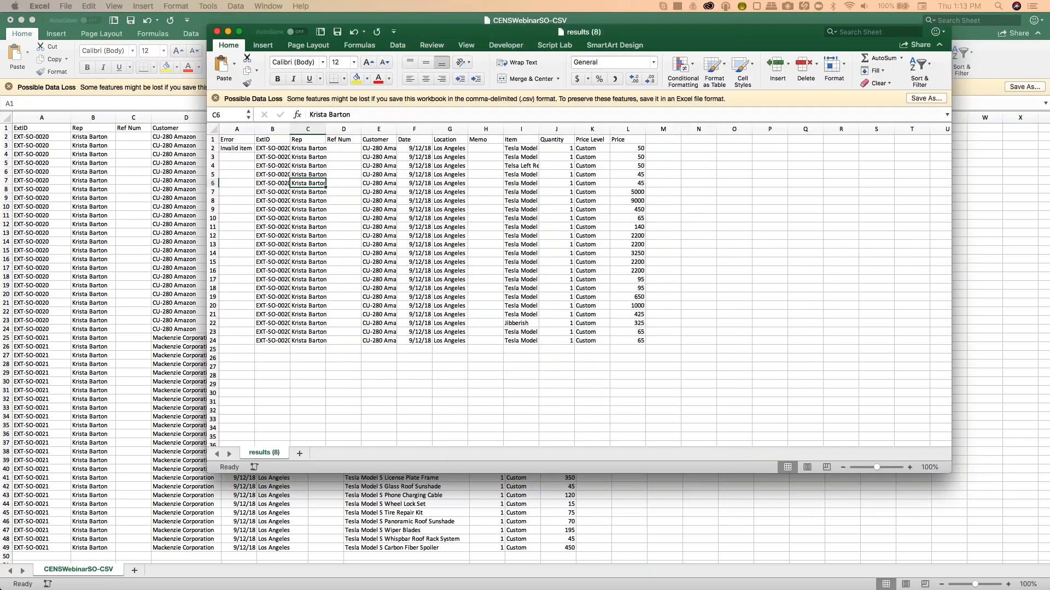
{"action": "left_click", "coordinate": [236, 148]}
{"action": "double_click", "coordinate": [254, 129]}
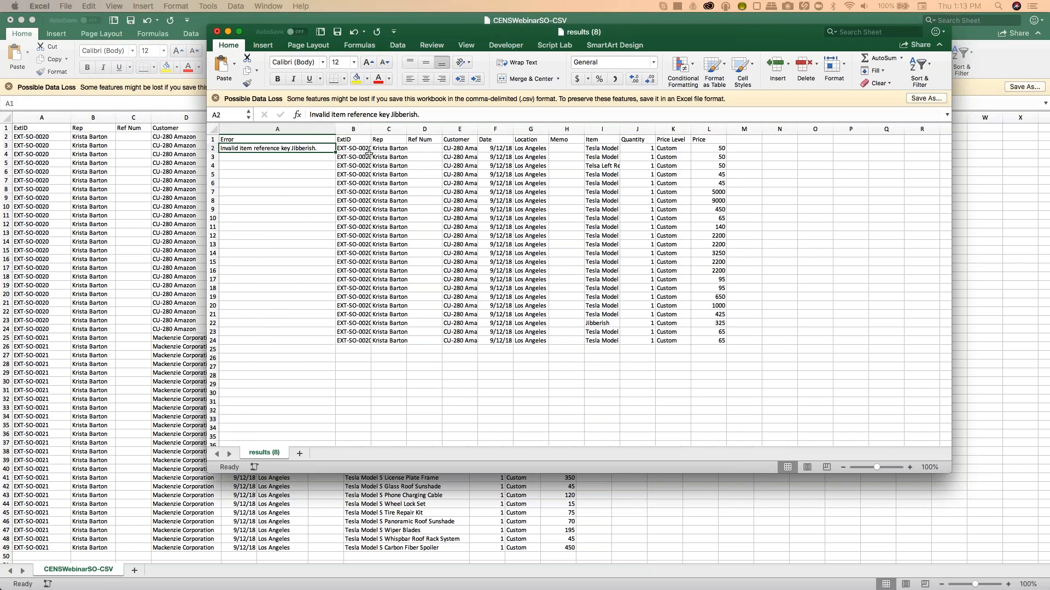
Inspect the Jibberish item in I22 with the Item column widened, then close results (8) without saving
{"action": "left_click", "coordinate": [599, 323]}
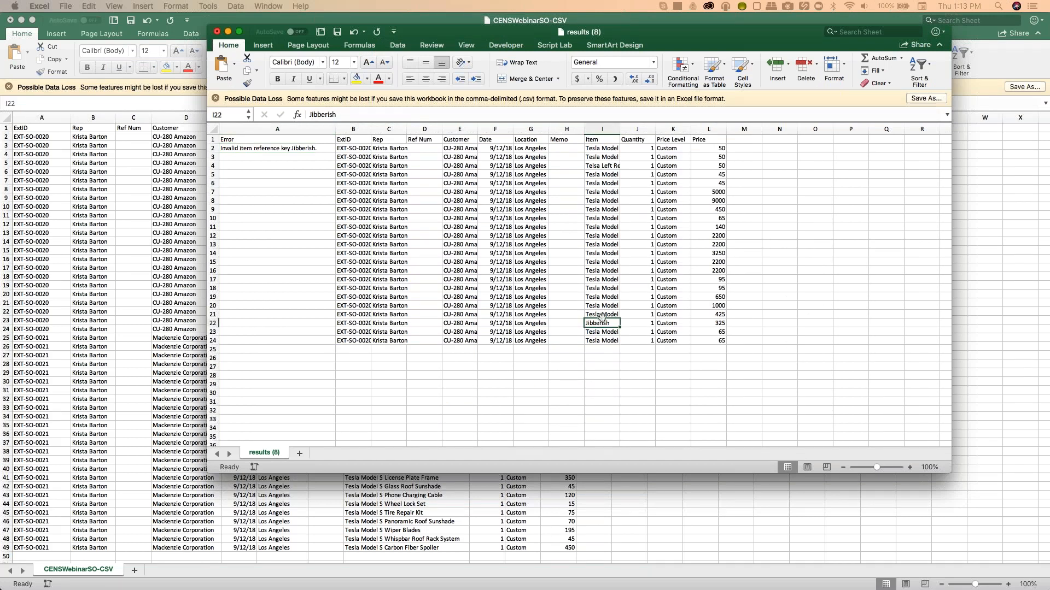
{"action": "left_click_drag", "start_coordinate": [620, 134], "coordinate": [659, 138]}
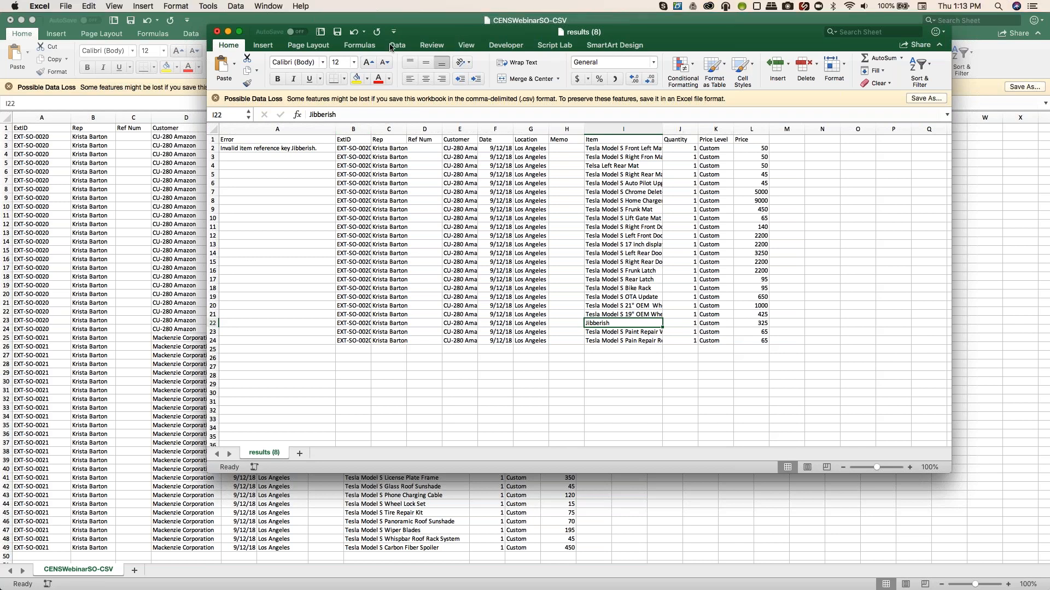
{"action": "left_click_drag", "start_coordinate": [391, 48], "coordinate": [320, 59]}
{"action": "left_click", "coordinate": [146, 43]}
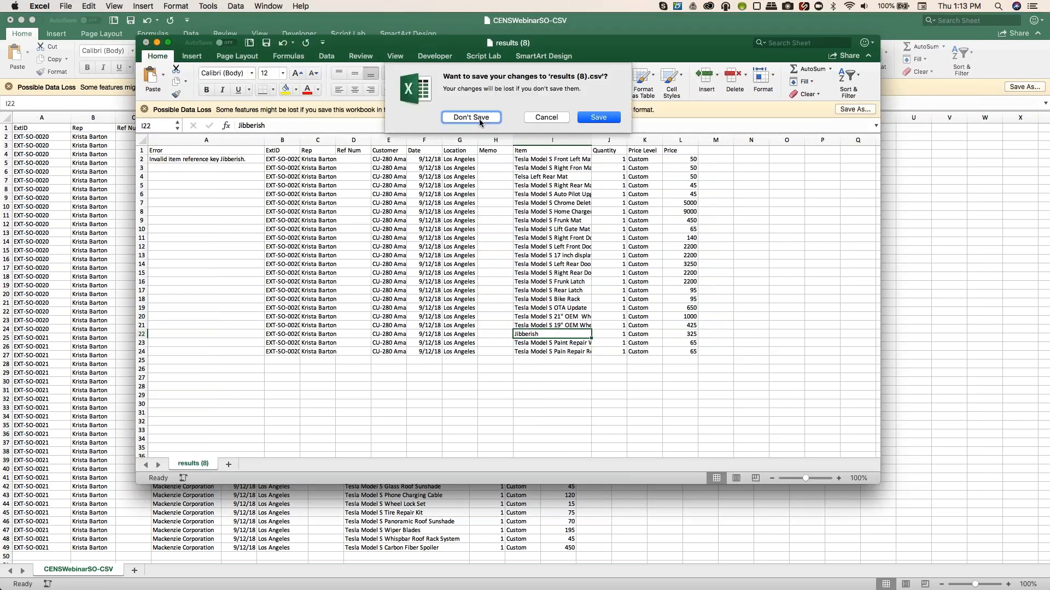
{"action": "left_click", "coordinate": [479, 119]}
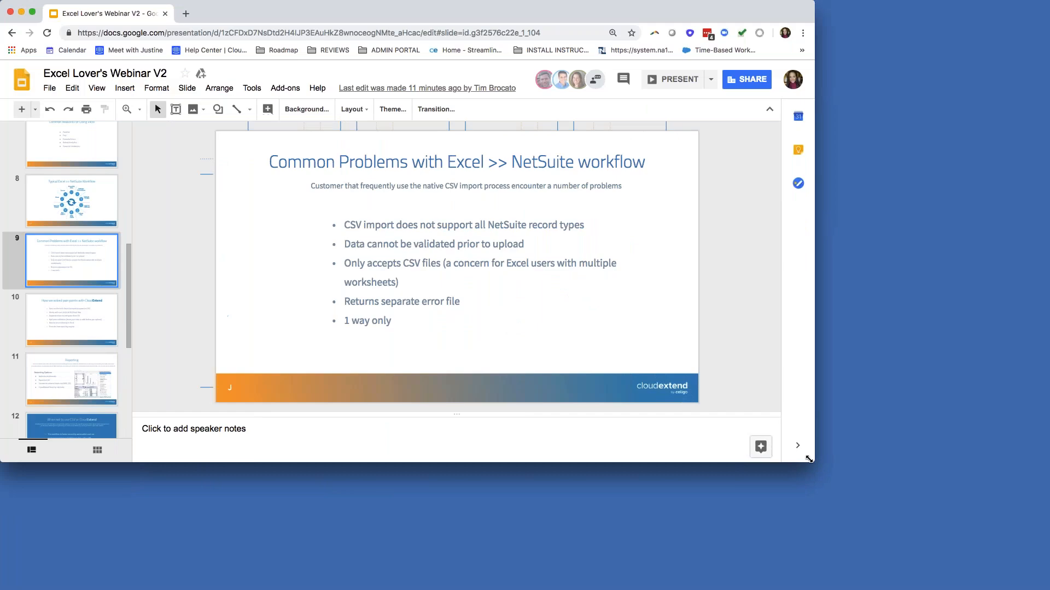
Enlarge the browser window with the Excel Lover's Webinar V2 slides and start presenting from slide 9
{"action": "left_click_drag", "start_coordinate": [809, 460], "coordinate": [1047, 589]}
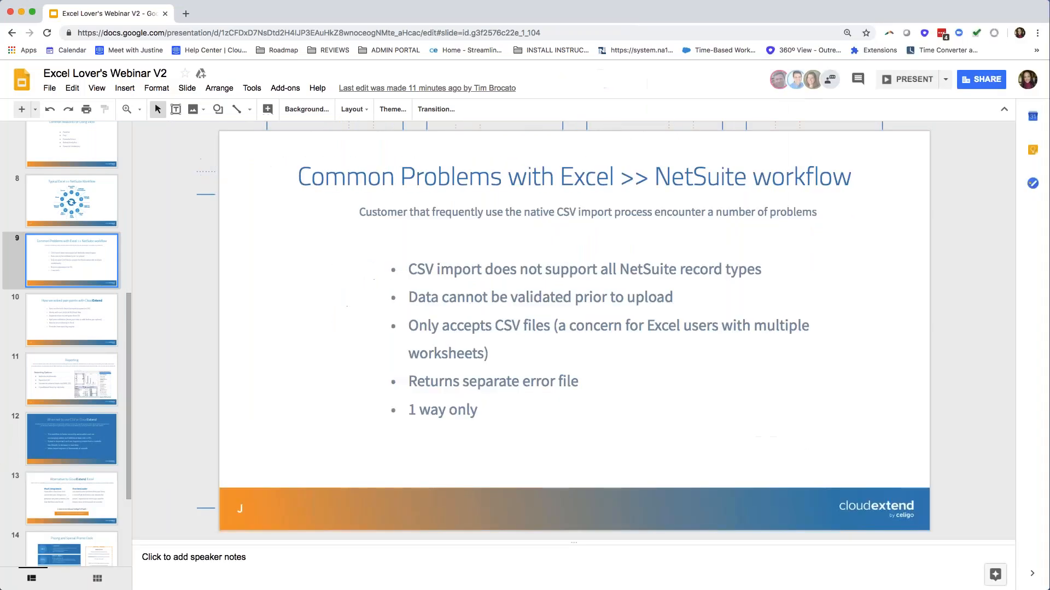
{"action": "left_click", "coordinate": [893, 97]}
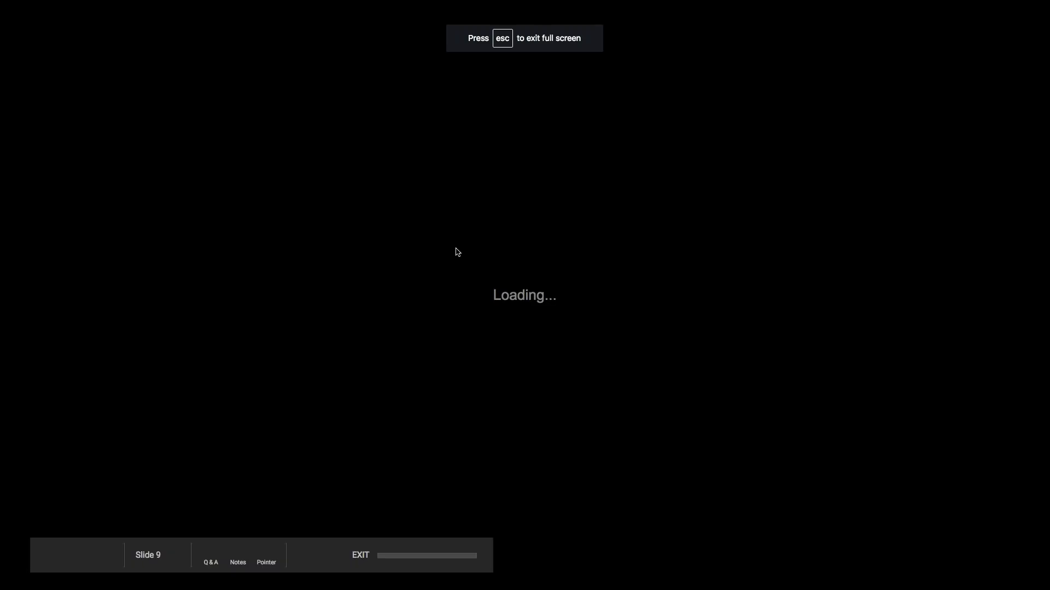
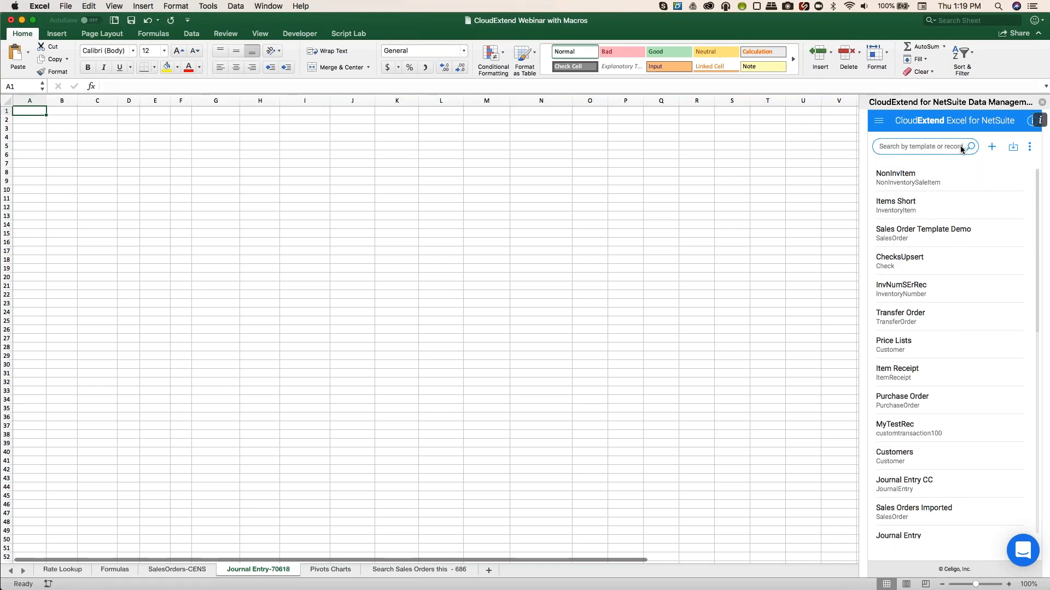
Search the CloudExtend templates for "jo" and load the Journal Entry CC template onto the Journal Entry-70618 sheet
{"action": "type", "text": "jo"}
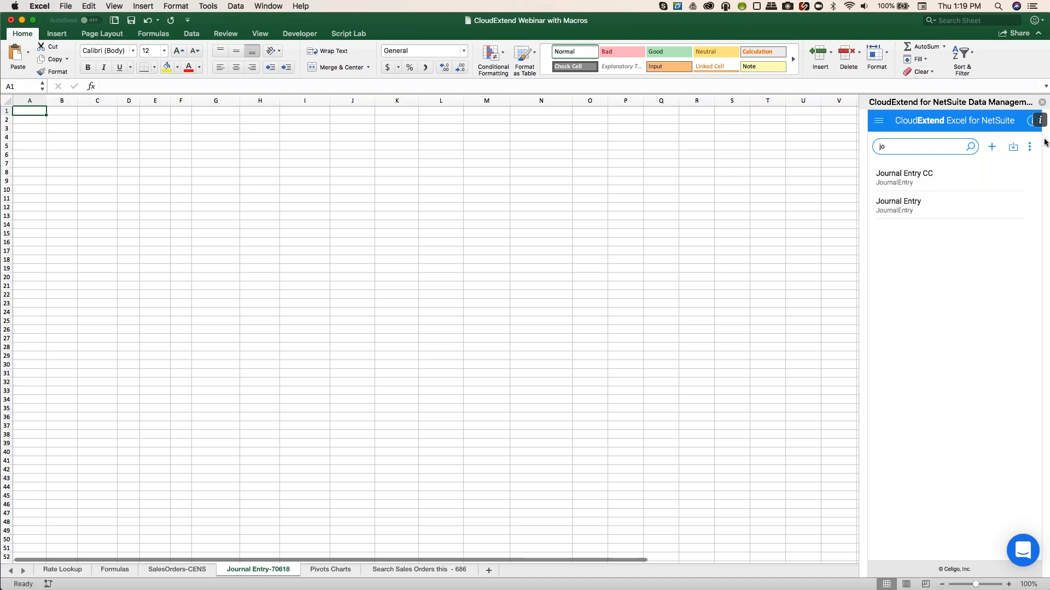
{"action": "left_click", "coordinate": [928, 177]}
{"action": "left_click", "coordinate": [941, 359]}
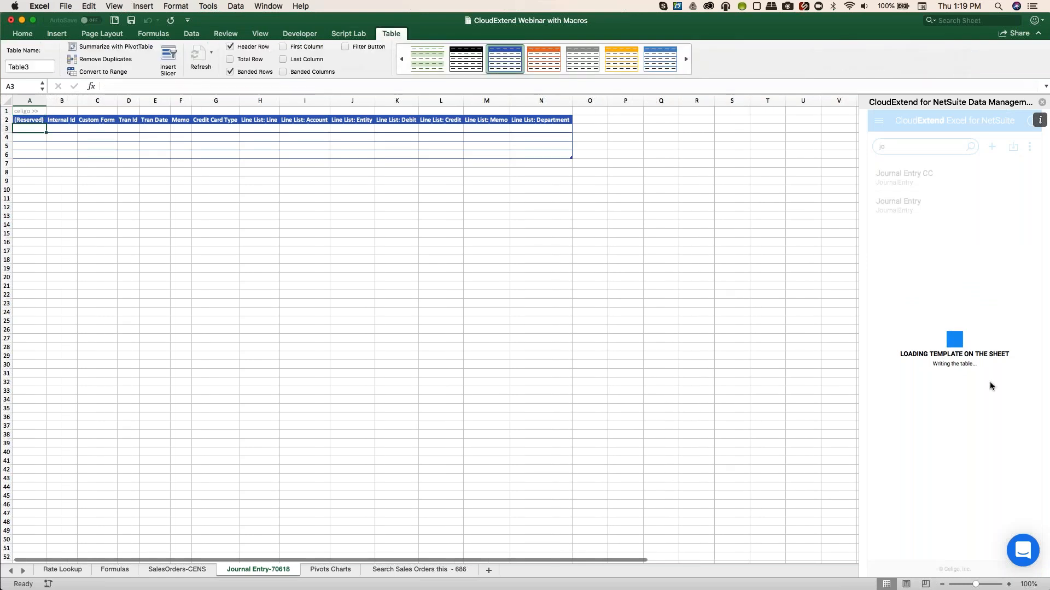
Enter 70618 as the Internal Id in B3 and refresh that row with the journal data from NetSuite
{"action": "left_click", "coordinate": [61, 128]}
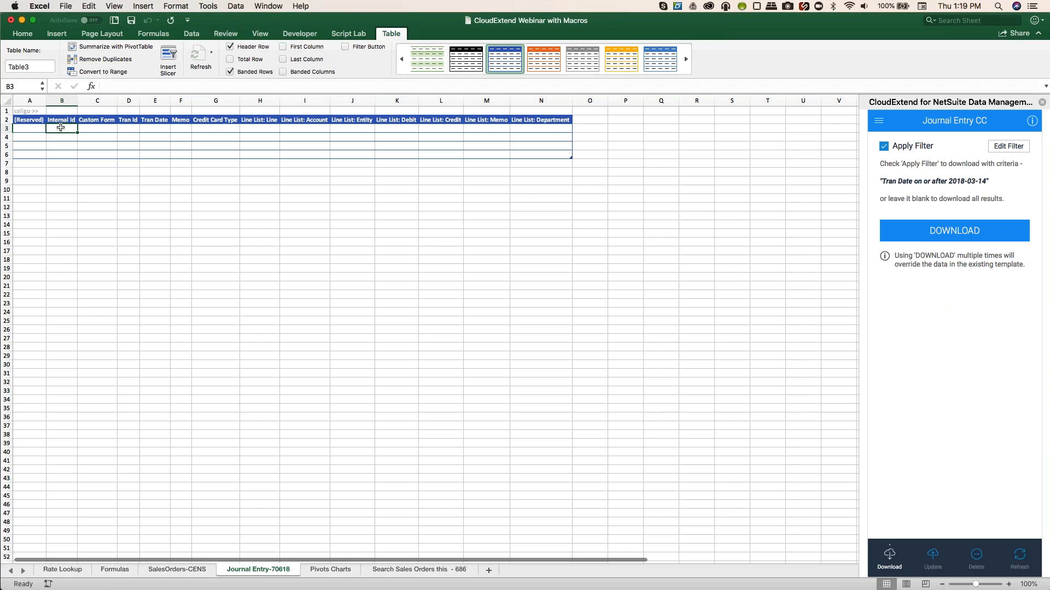
{"action": "type", "text": "70618"}
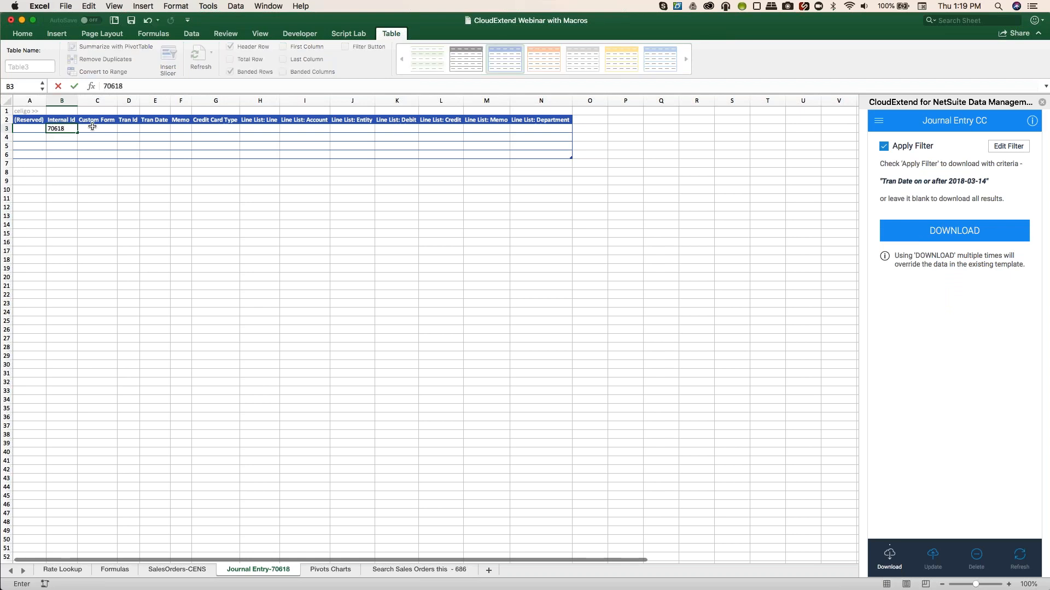
{"action": "left_click", "coordinate": [92, 127]}
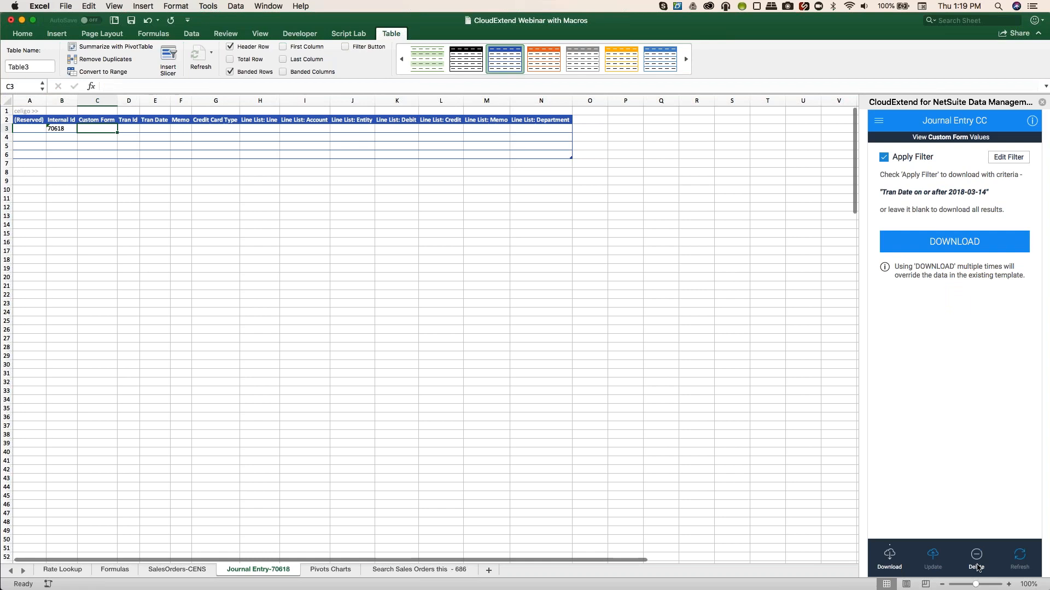
{"action": "left_click", "coordinate": [1023, 559]}
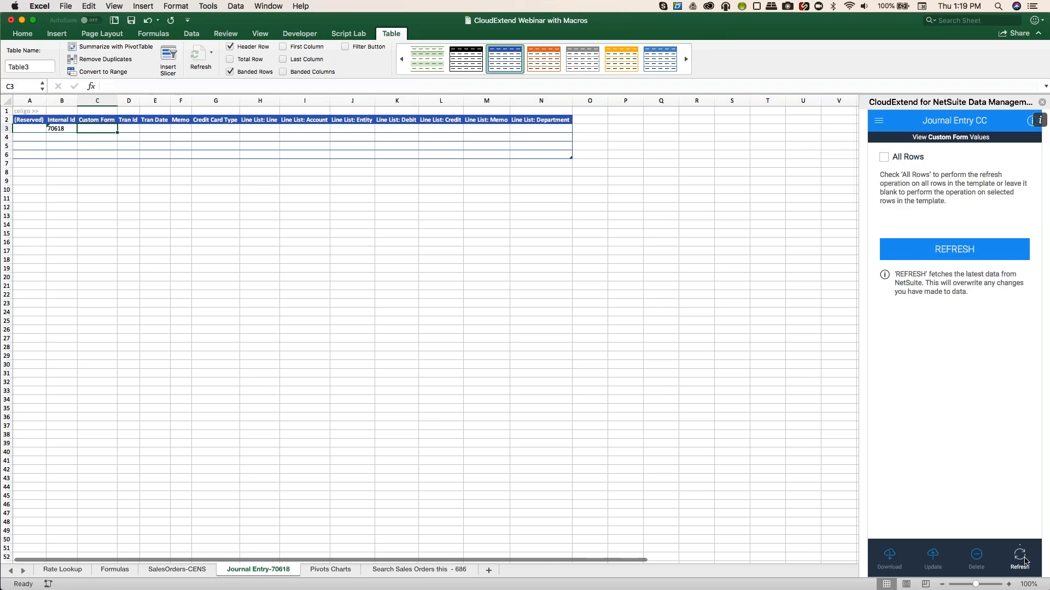
{"action": "left_click", "coordinate": [957, 251]}
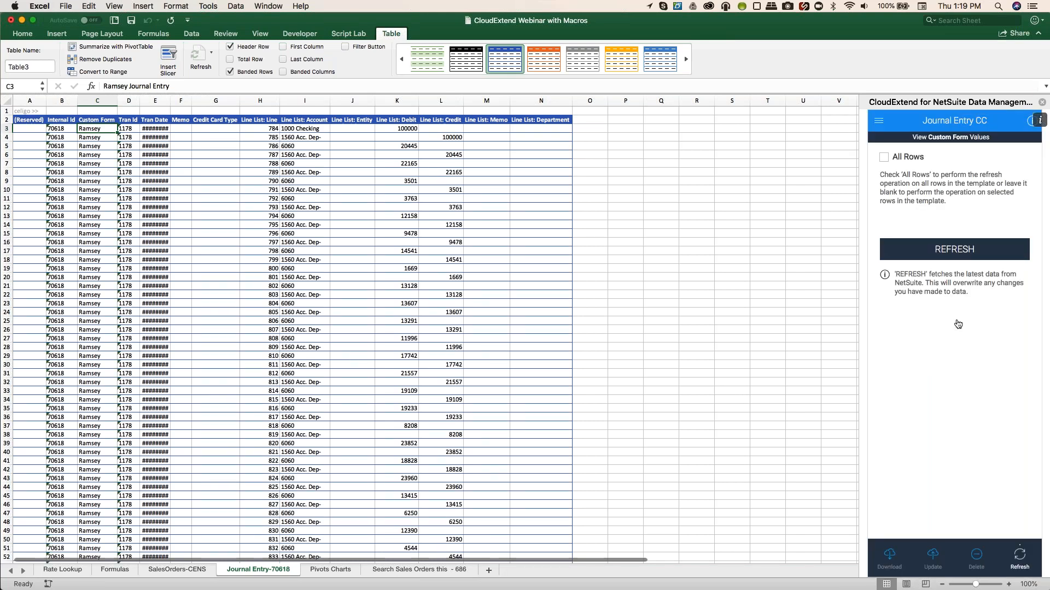
Switch to NetSuite in Chrome, view Journal #1178 from the recent records, and return to Excel
{"action": "key", "text": "super+Tab"}
{"action": "mouse_move", "coordinate": [30, 123]}
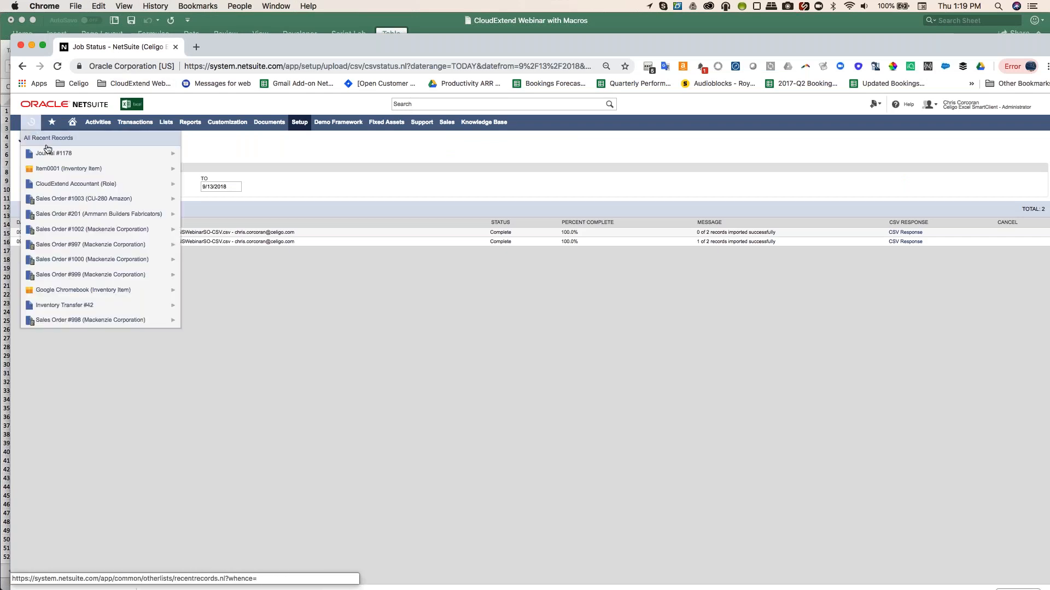
{"action": "left_click", "coordinate": [49, 154]}
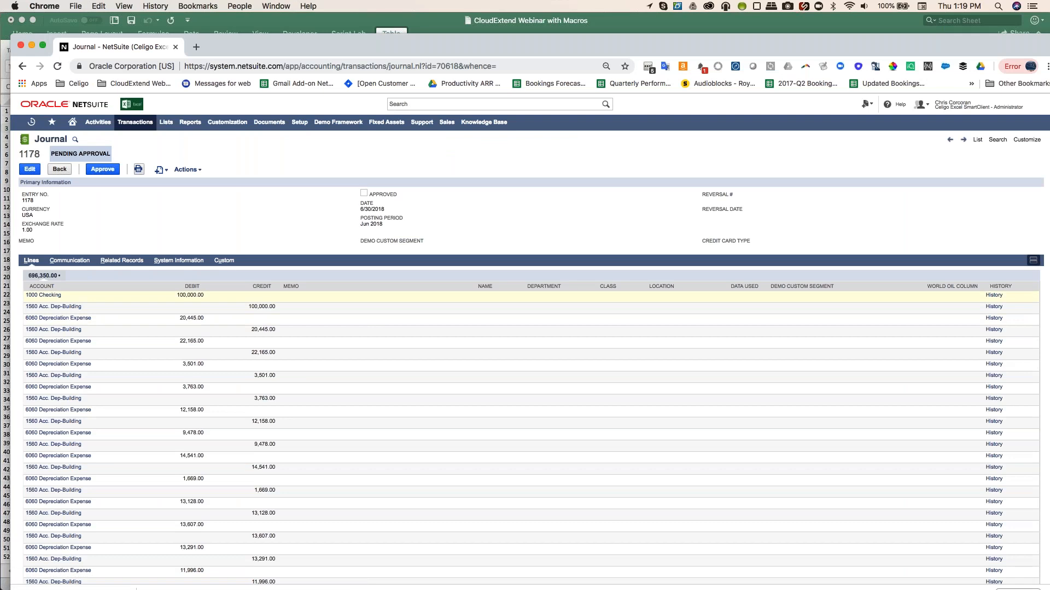
{"action": "key", "text": "super+Tab"}
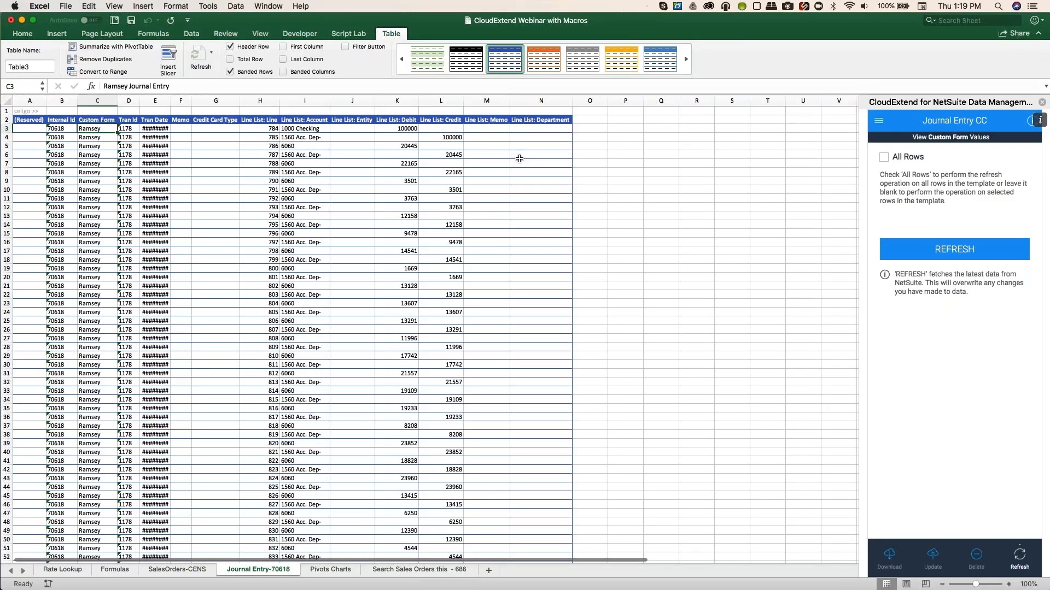
Set the Line List: Department in N3 to Admin from the available values and fill it down to row 100
{"action": "left_click", "coordinate": [540, 127]}
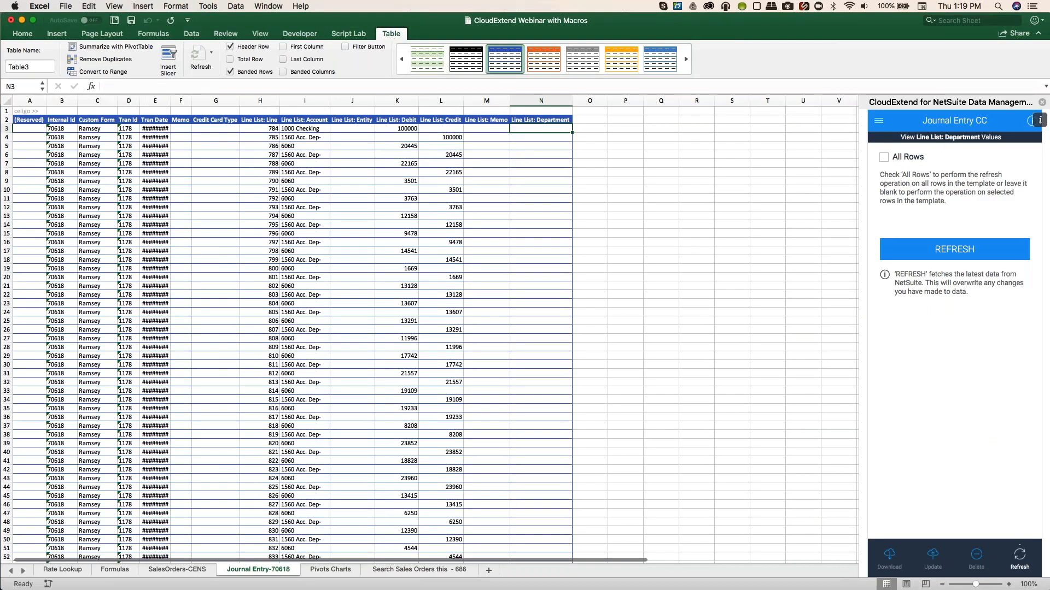
{"action": "left_click", "coordinate": [936, 139]}
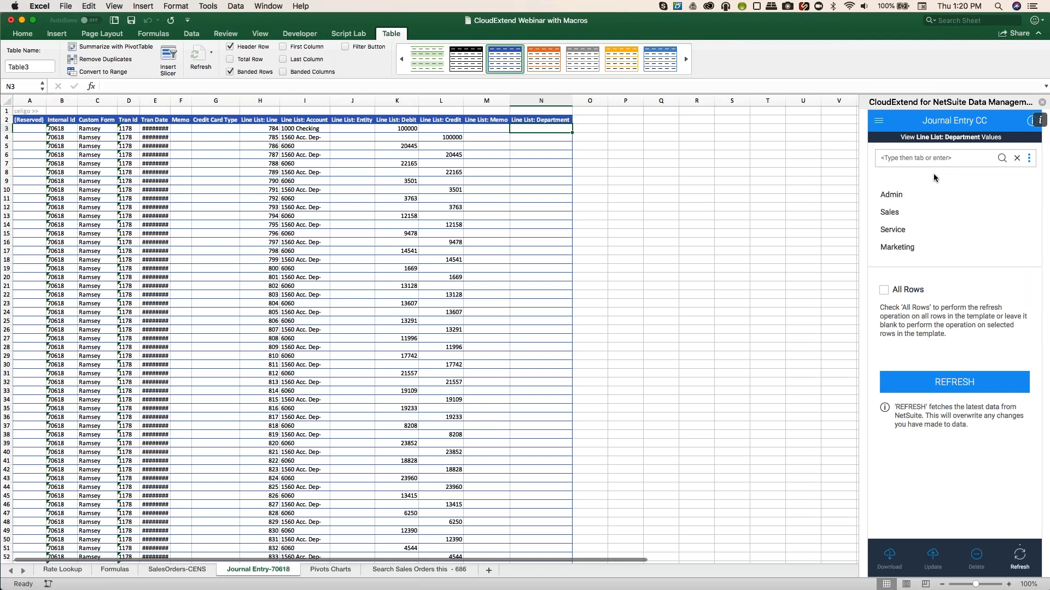
{"action": "left_click", "coordinate": [900, 194]}
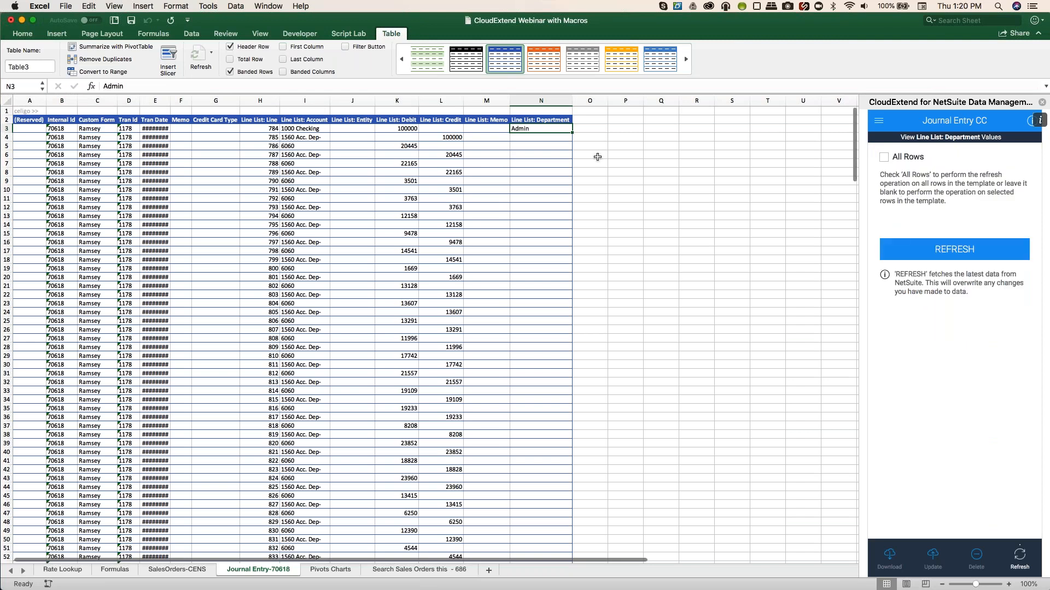
{"action": "left_click_drag", "start_coordinate": [571, 132], "coordinate": [570, 535]}
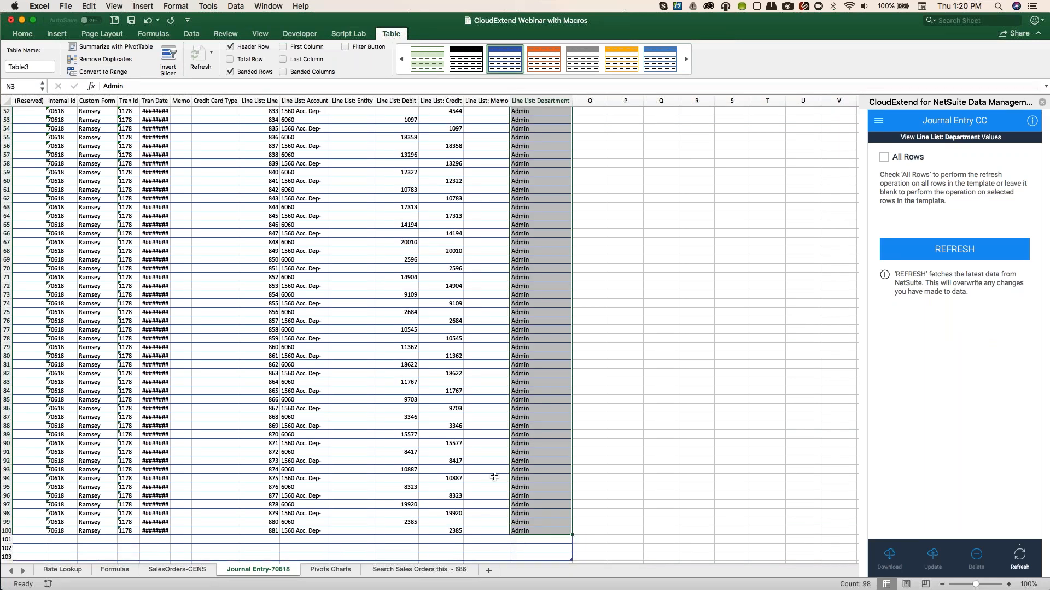
Run Insert/Update on the selected journal rows to send the department changes to NetSuite
{"action": "scroll", "coordinate": [494, 477], "scroll_direction": "up", "scroll_amount": 15}
{"action": "left_click", "coordinate": [931, 560]}
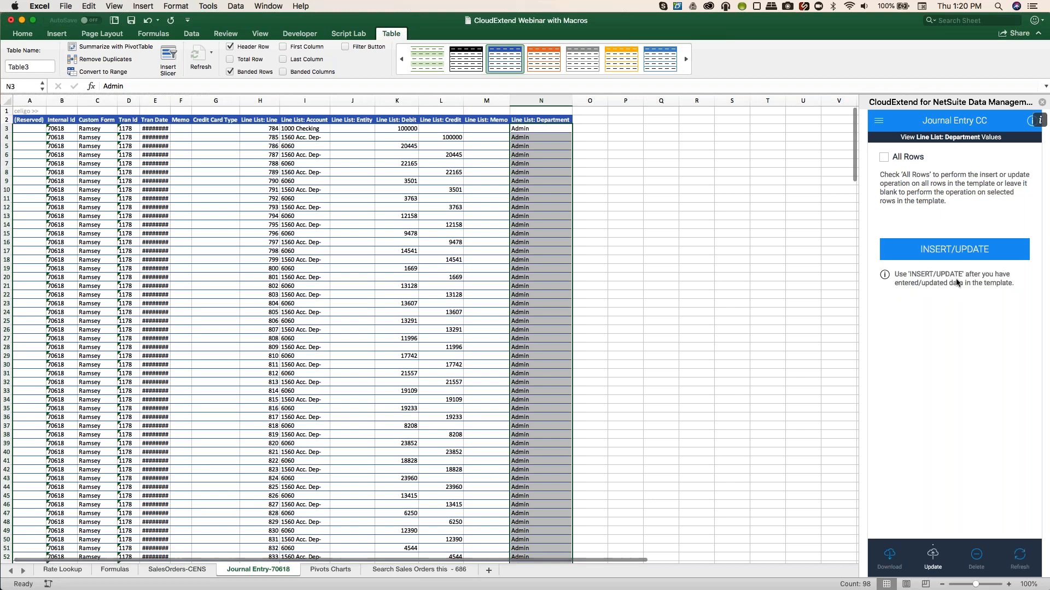
{"action": "left_click", "coordinate": [936, 251]}
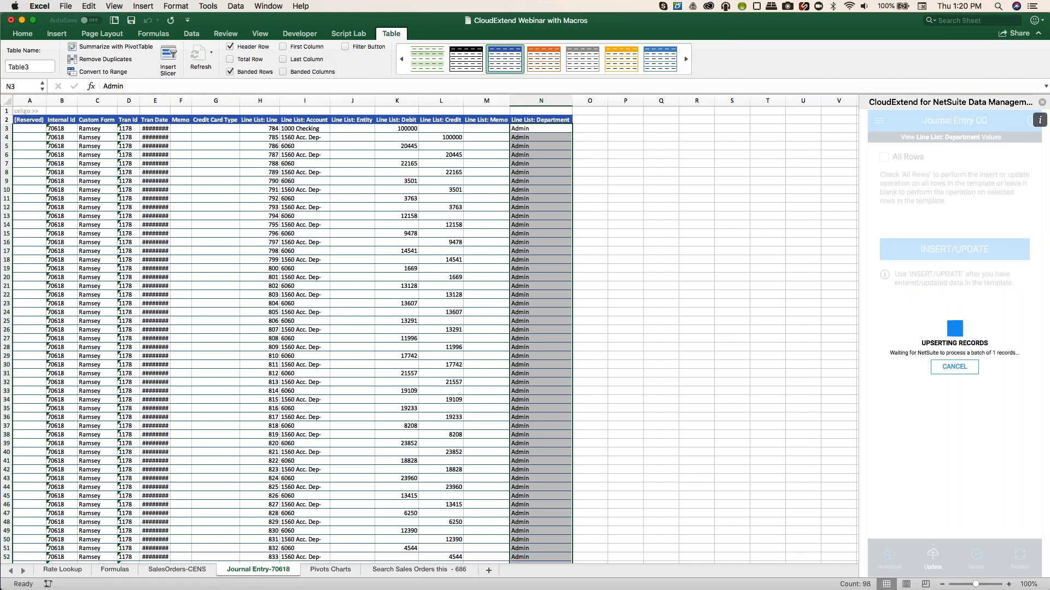
{"action": "left_click", "coordinate": [450, 197]}
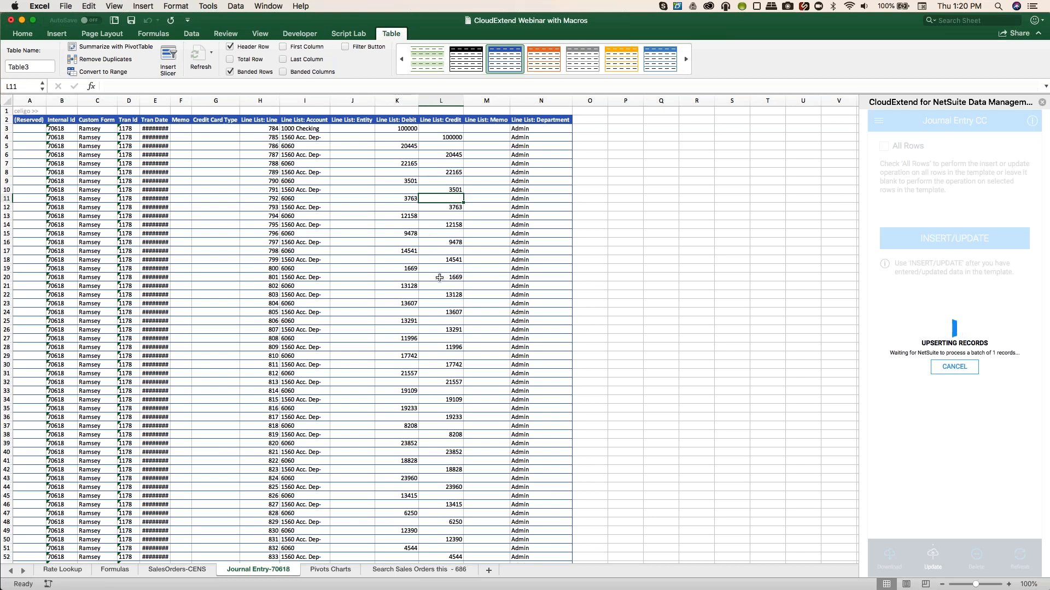
{"action": "left_click", "coordinate": [186, 214]}
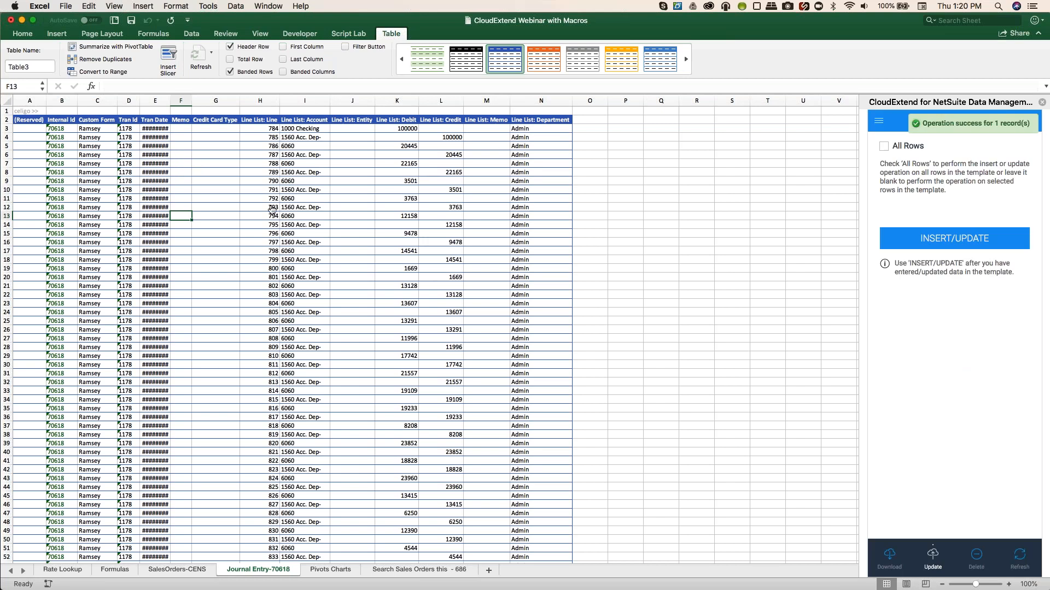
Switch to NetSuite in Chrome, reload Journal 1178 and check the Department column of its lines
{"action": "key", "text": "super+Tab"}
{"action": "left_click", "coordinate": [58, 66]}
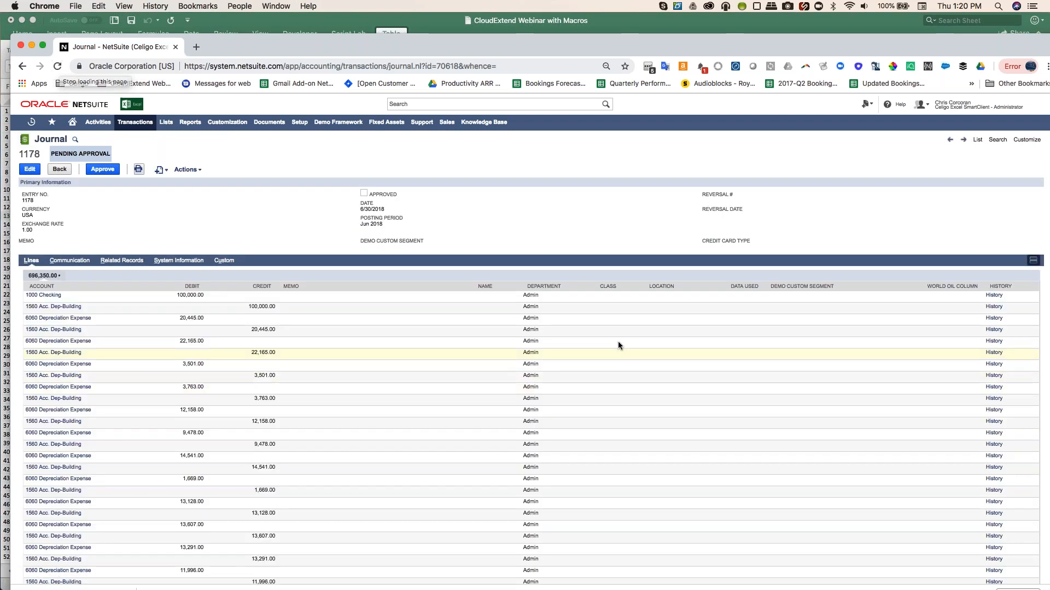
{"action": "scroll", "coordinate": [618, 342], "scroll_direction": "down", "scroll_amount": 10}
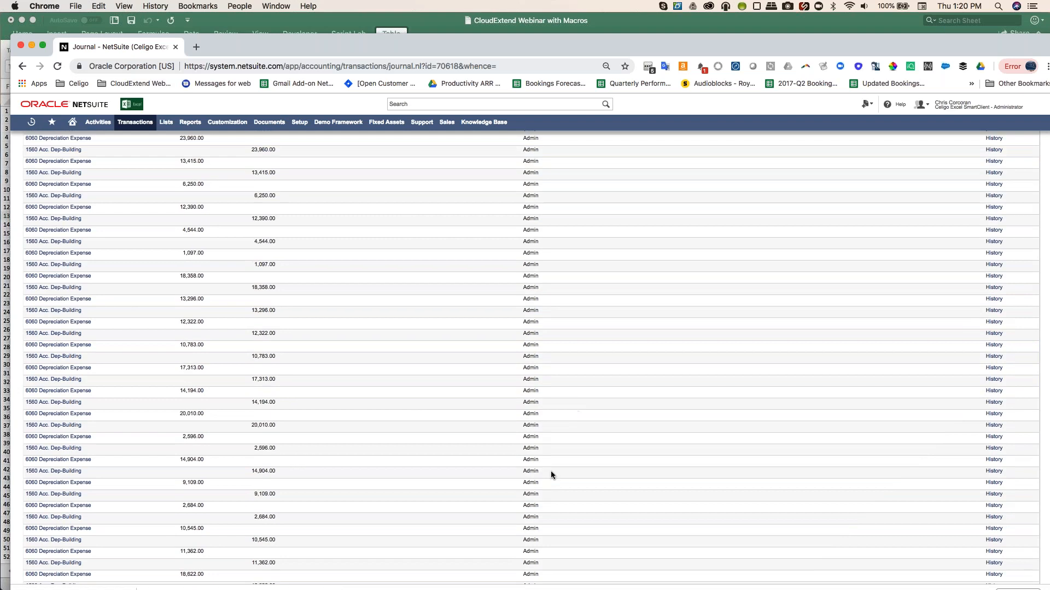
{"action": "scroll", "coordinate": [550, 471], "scroll_direction": "up", "scroll_amount": 10}
{"action": "scroll", "coordinate": [452, 391], "scroll_direction": "up", "scroll_amount": 2}
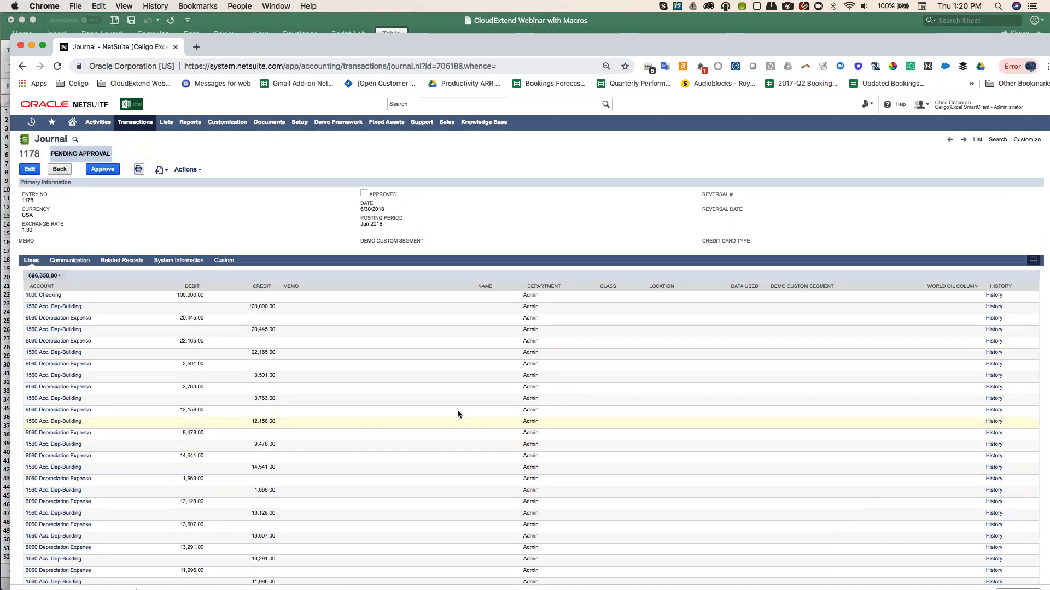
{"action": "scroll", "coordinate": [478, 393], "scroll_direction": "down", "scroll_amount": 5}
{"action": "scroll", "coordinate": [477, 392], "scroll_direction": "up", "scroll_amount": 5}
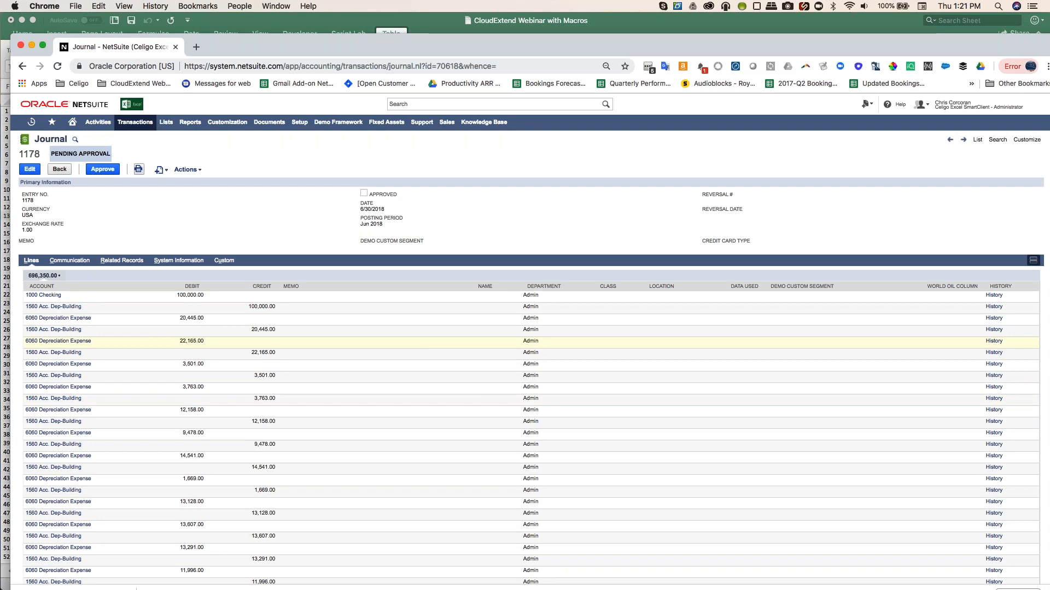
Return to Excel, open the SalesOrders-CENS sheet and review the Entity column of its order lines
{"action": "key", "text": "super+Tab"}
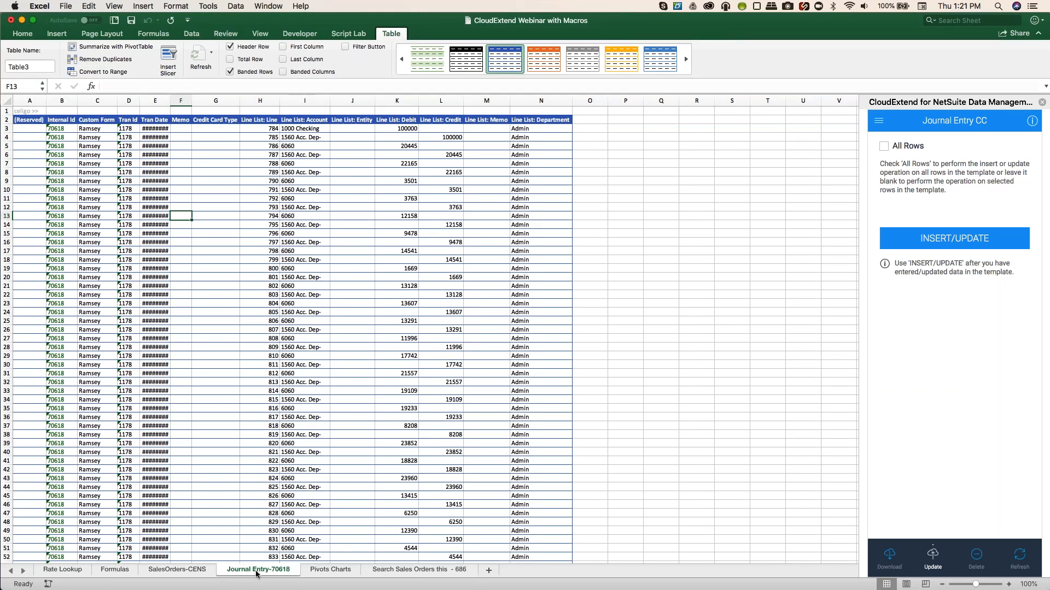
{"action": "left_click", "coordinate": [174, 569]}
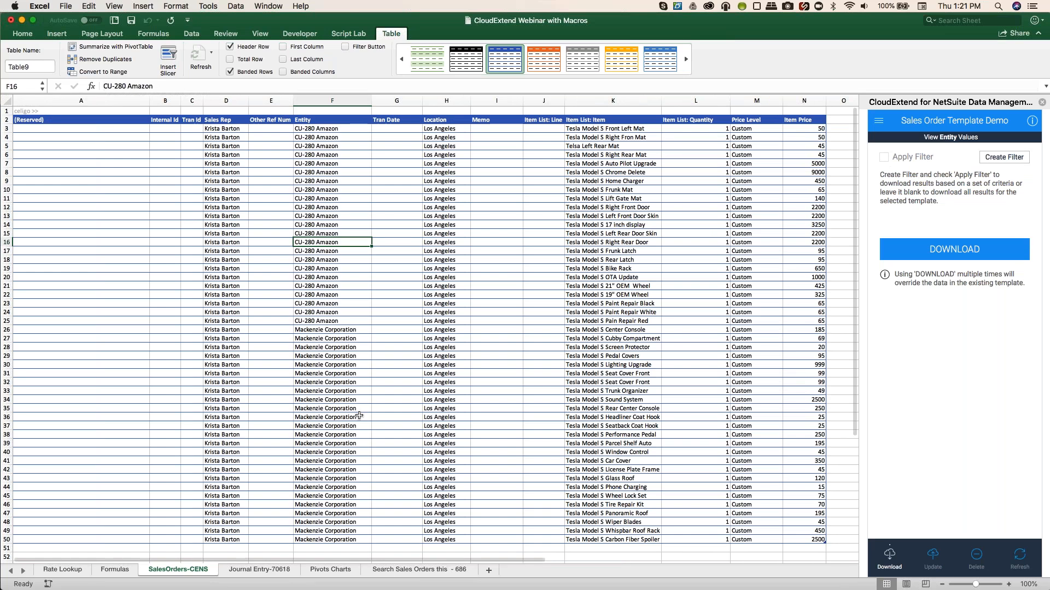
{"action": "left_click", "coordinate": [333, 339]}
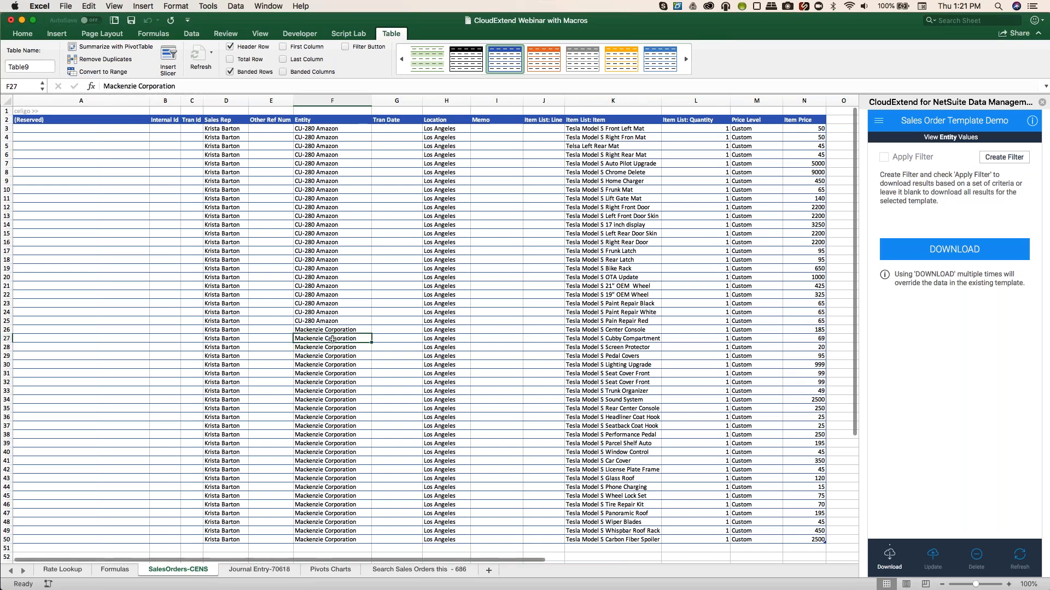
{"action": "left_click", "coordinate": [395, 296]}
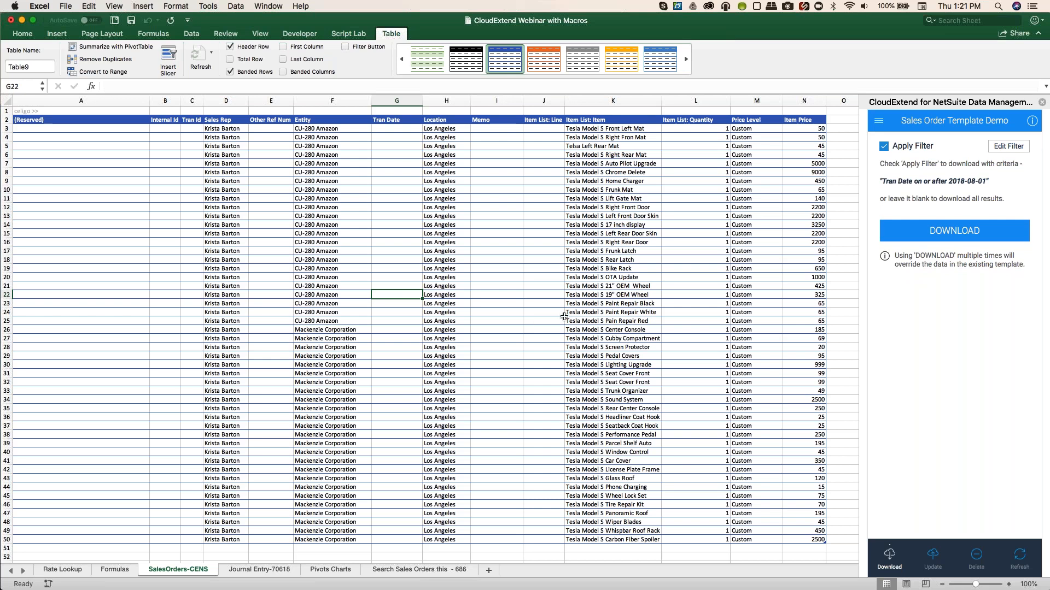
Replace the item in K22 with the invalid value Jibberish and inspect the Item Price lookup formula in N21
{"action": "left_click", "coordinate": [616, 295]}
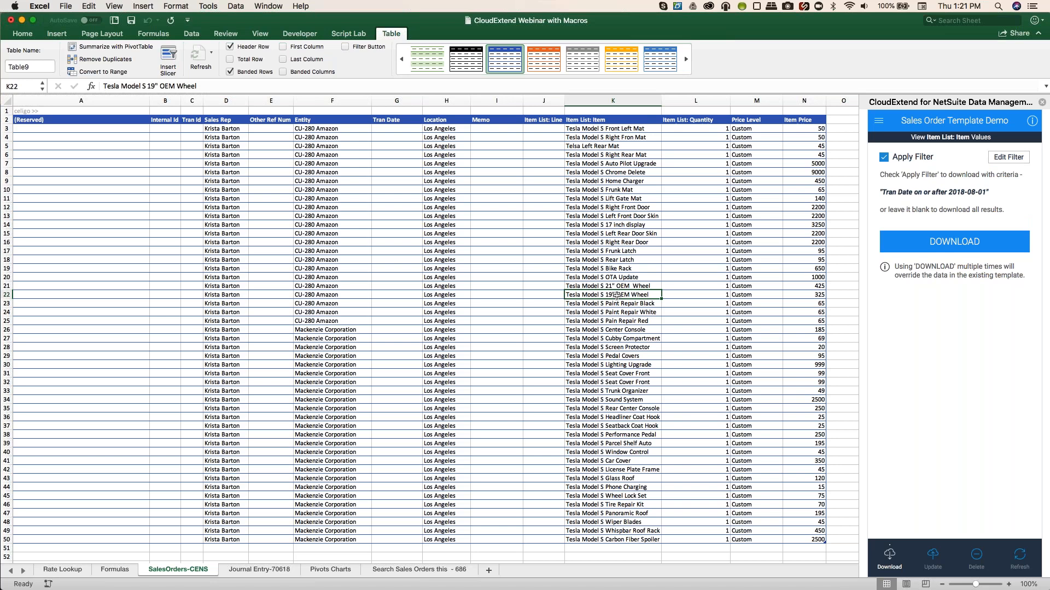
{"action": "key", "text": "BackSpace"}
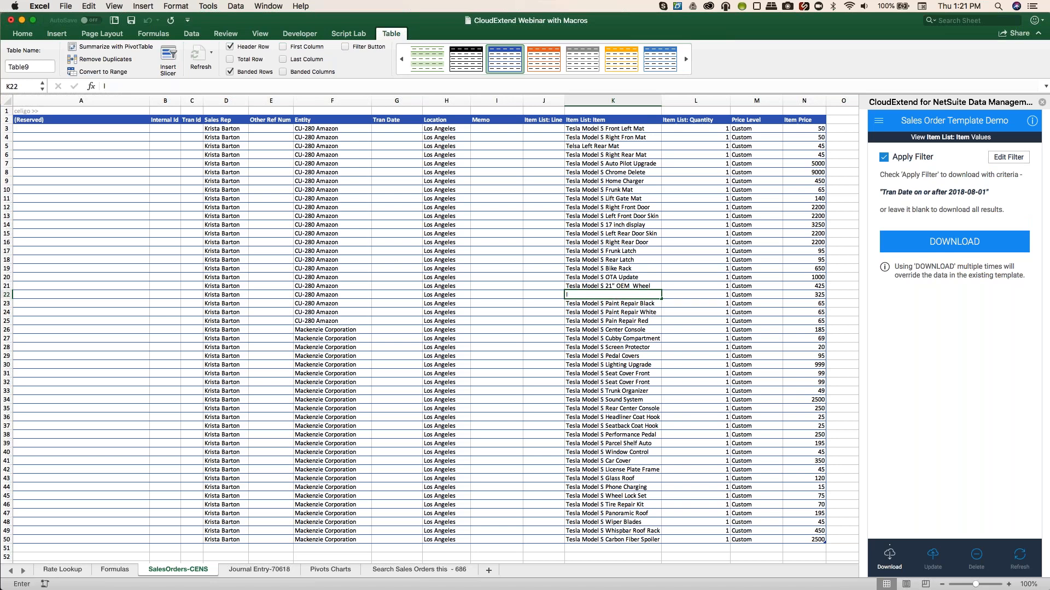
{"action": "type", "text": "Jibberish"}
{"action": "key", "text": "Tab"}
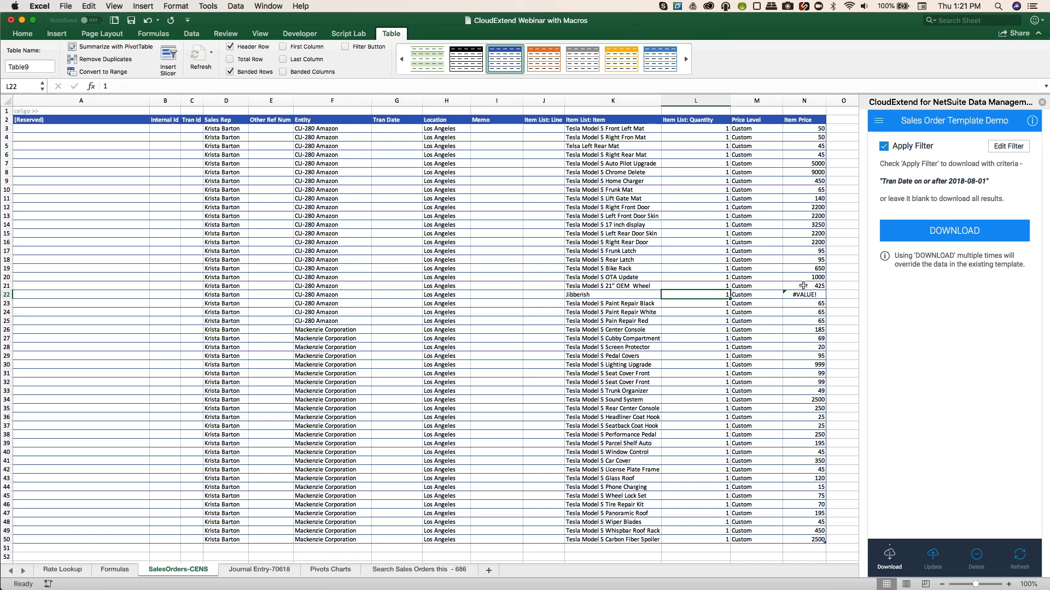
{"action": "left_click", "coordinate": [803, 285]}
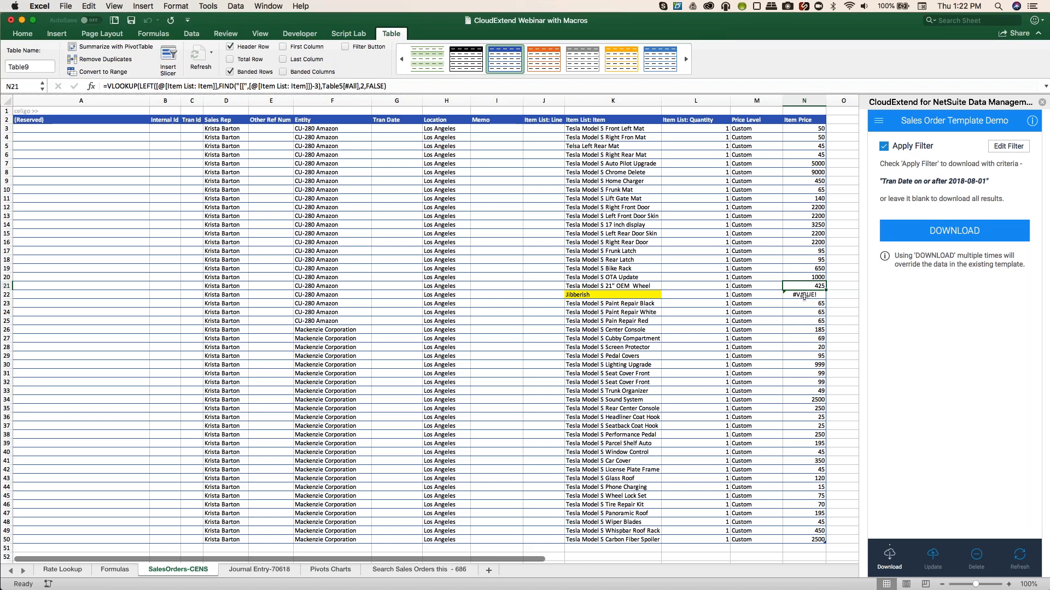
Run Insert/Update on all rows of the sales order template to send the orders to NetSuite
{"action": "left_click", "coordinate": [628, 296]}
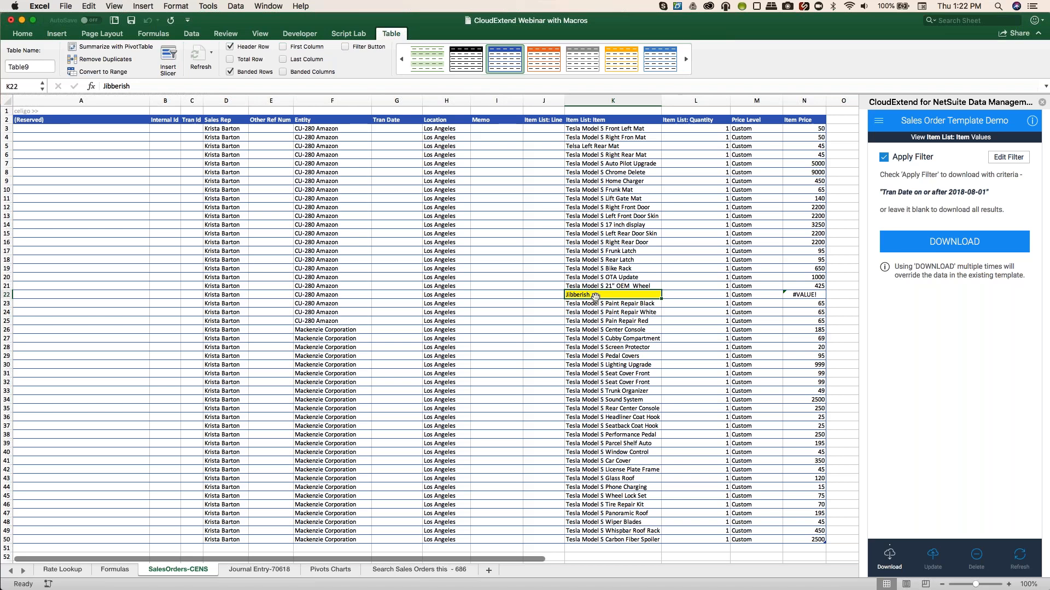
{"action": "left_click", "coordinate": [938, 568]}
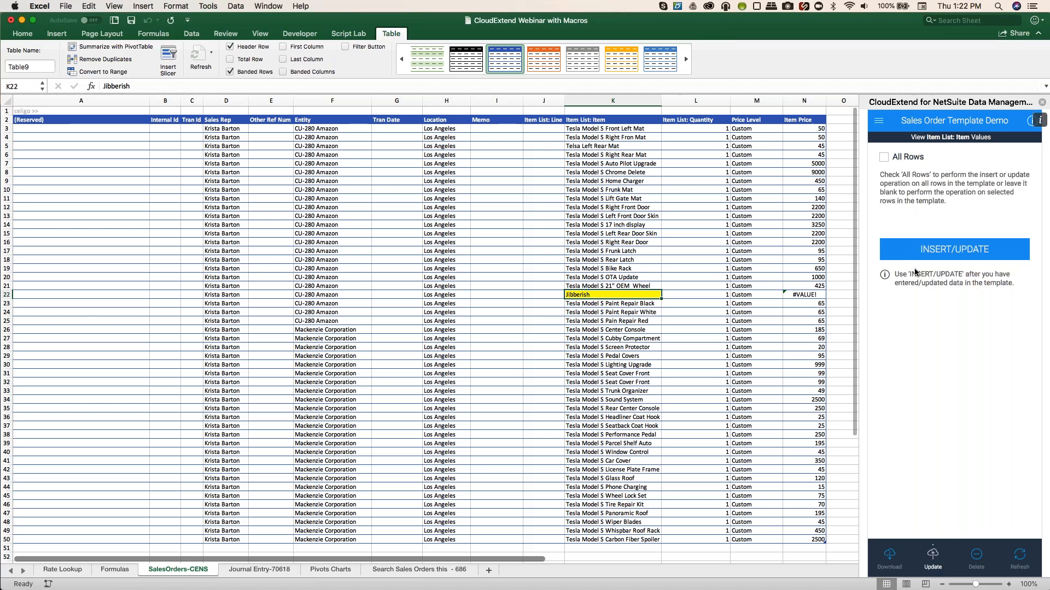
{"action": "left_click", "coordinate": [957, 250]}
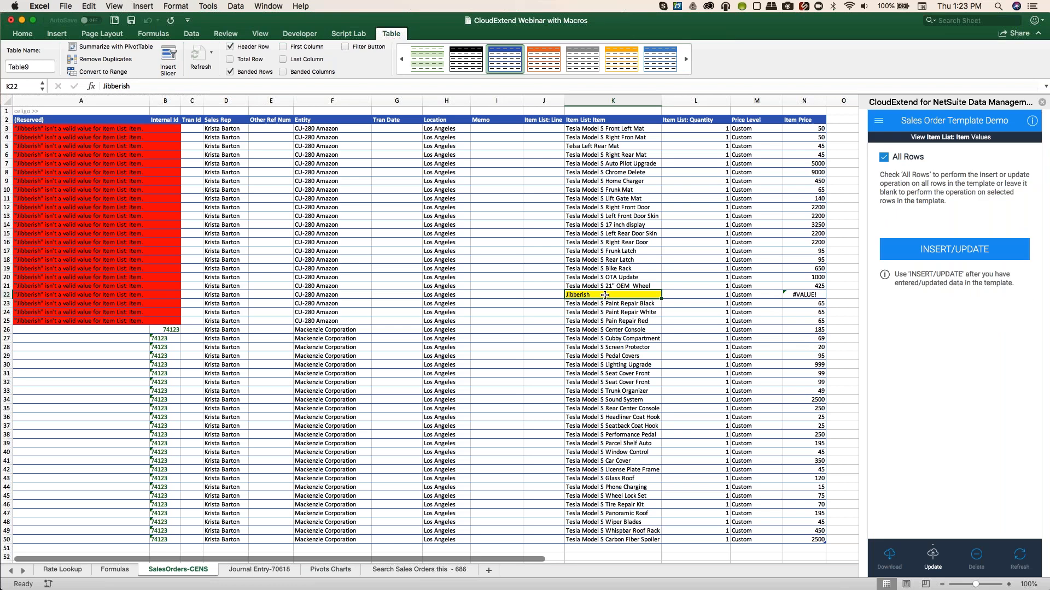
Look up 19 in the Item List: Item values and set K22 to Tesla Model S 19" OEM Wheel
{"action": "left_click", "coordinate": [935, 138]}
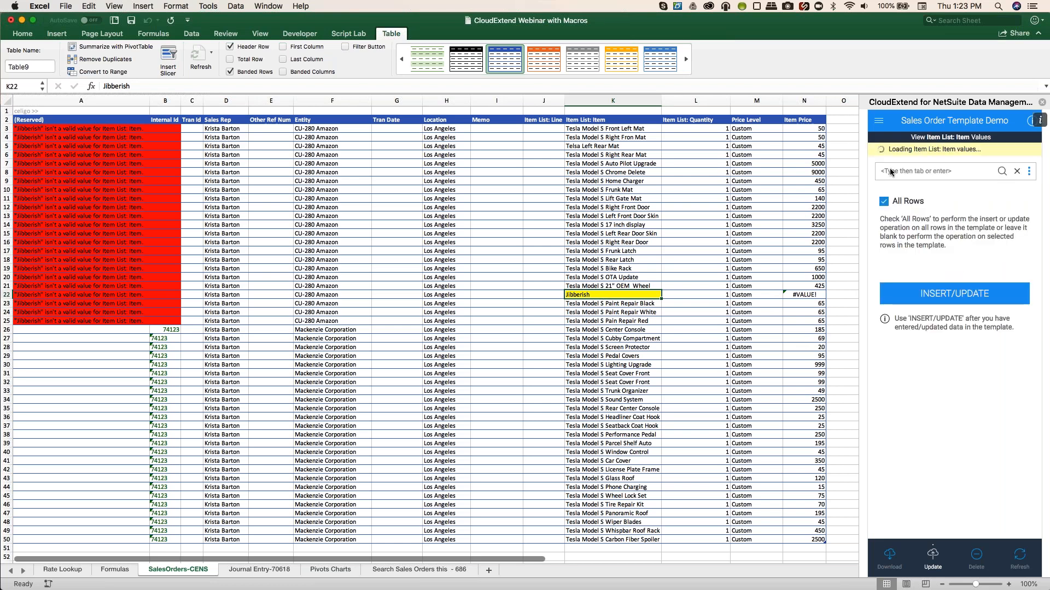
{"action": "type", "text": "19"}
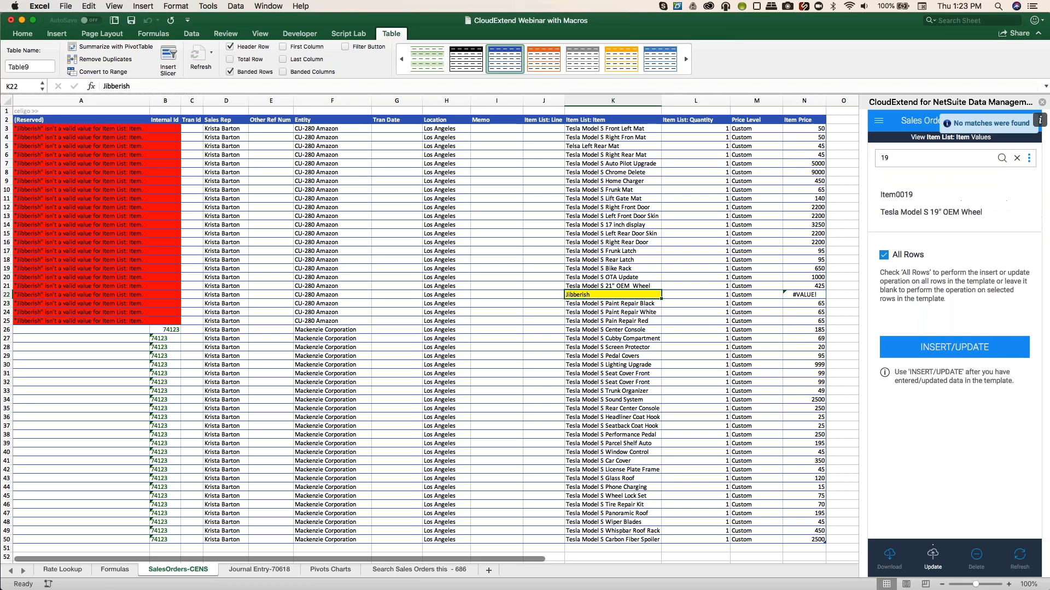
{"action": "left_click", "coordinate": [928, 212]}
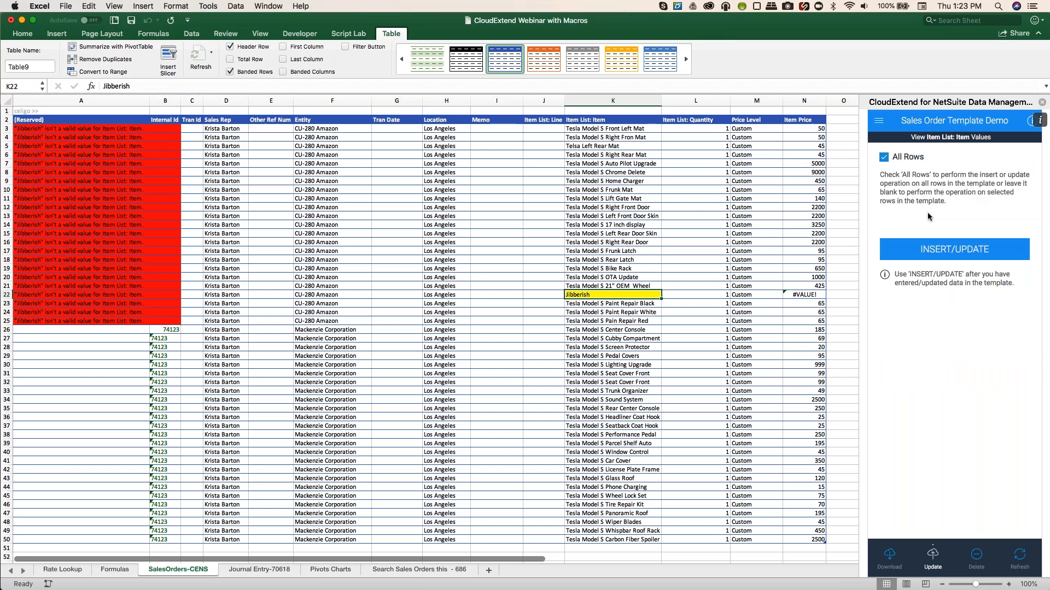
{"action": "left_click", "coordinate": [613, 323]}
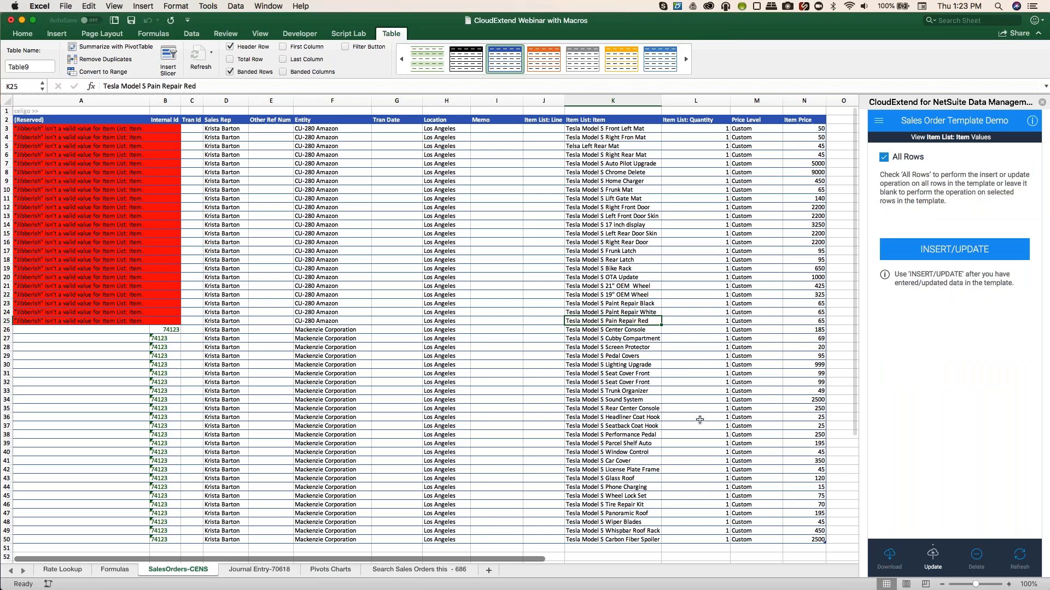
{"action": "left_click", "coordinate": [613, 256]}
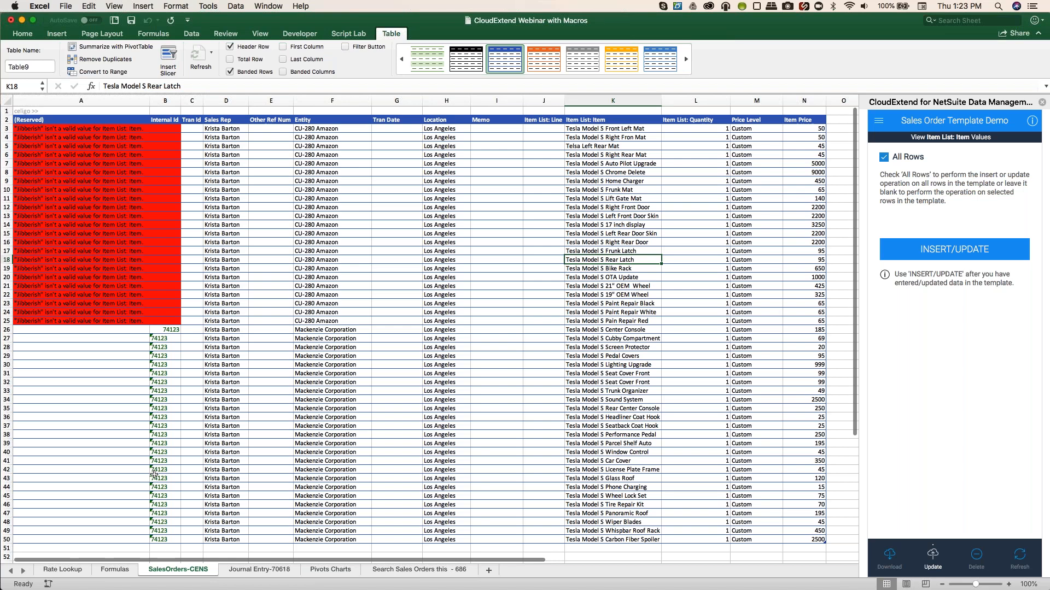
{"action": "mouse_move", "coordinate": [154, 589]}
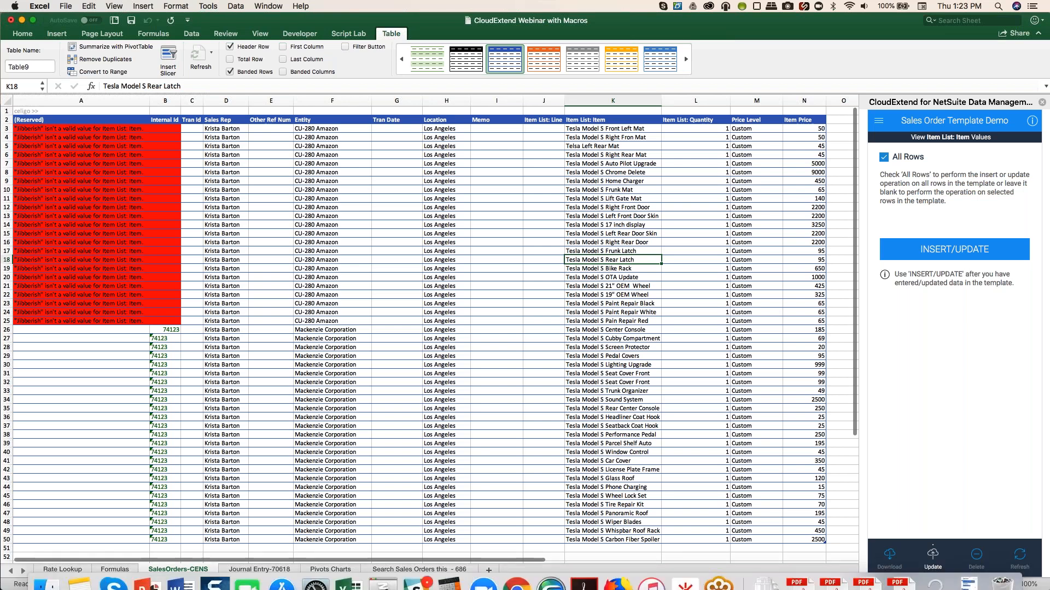